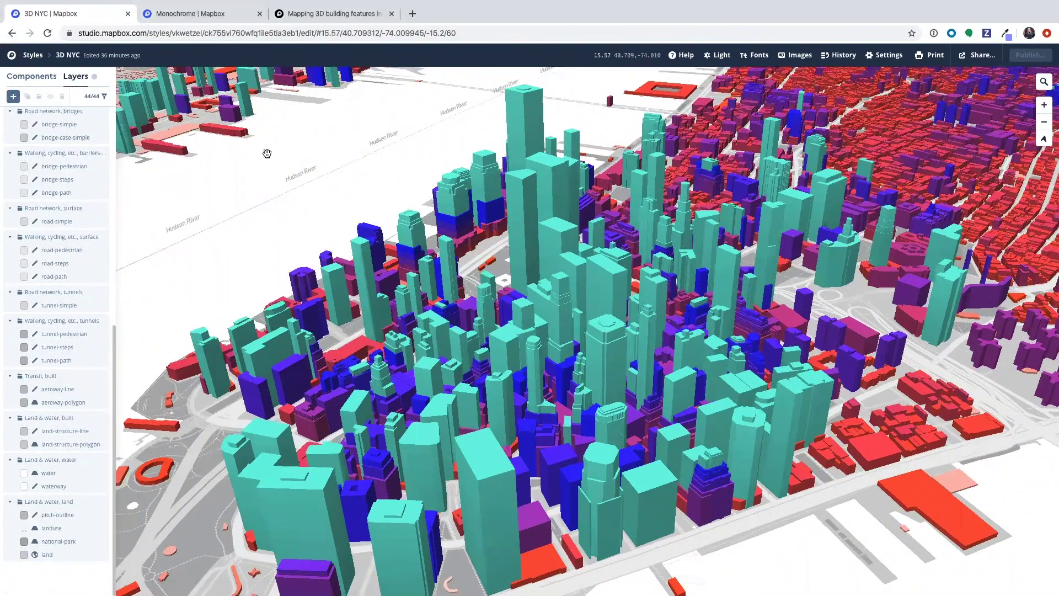
scroll(449, 272, down, 2)
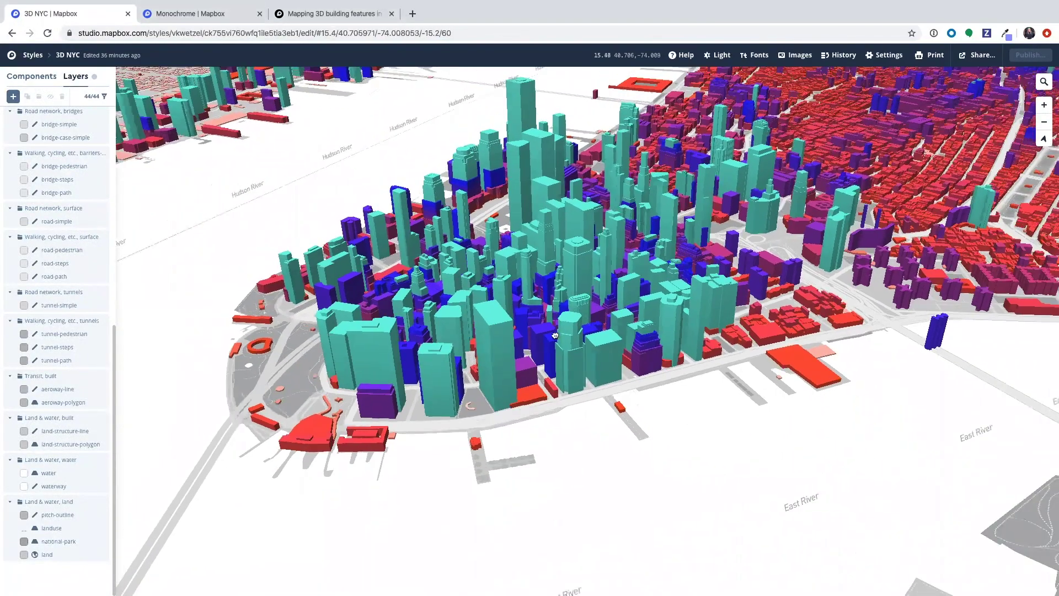
drag(555, 335, 565, 496)
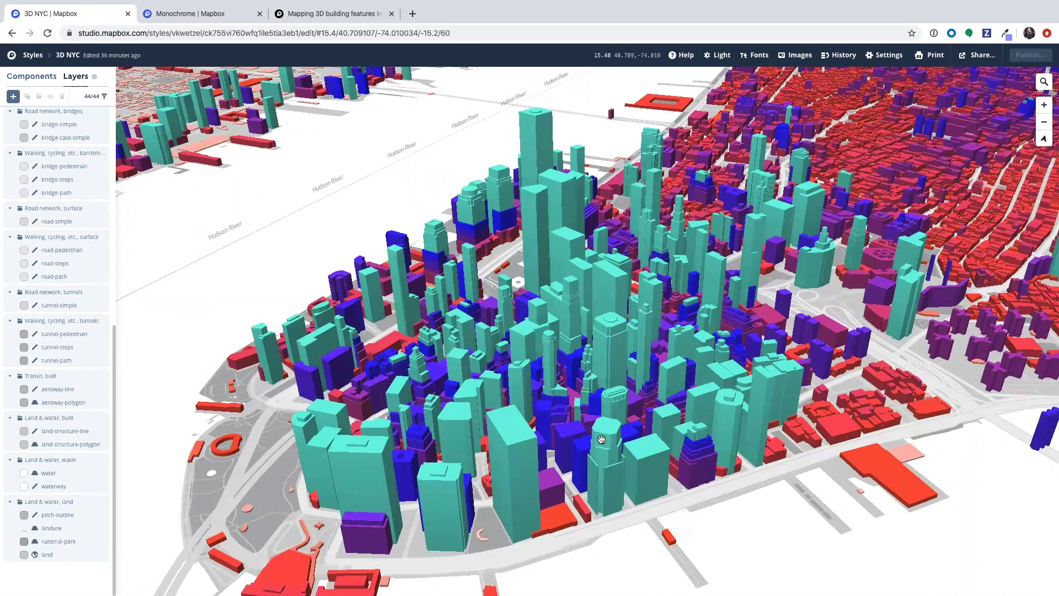
mouse_move(628, 379)
mouse_down()
mouse_move(637, 355)
mouse_move(612, 396)
mouse_move(635, 368)
mouse_up()
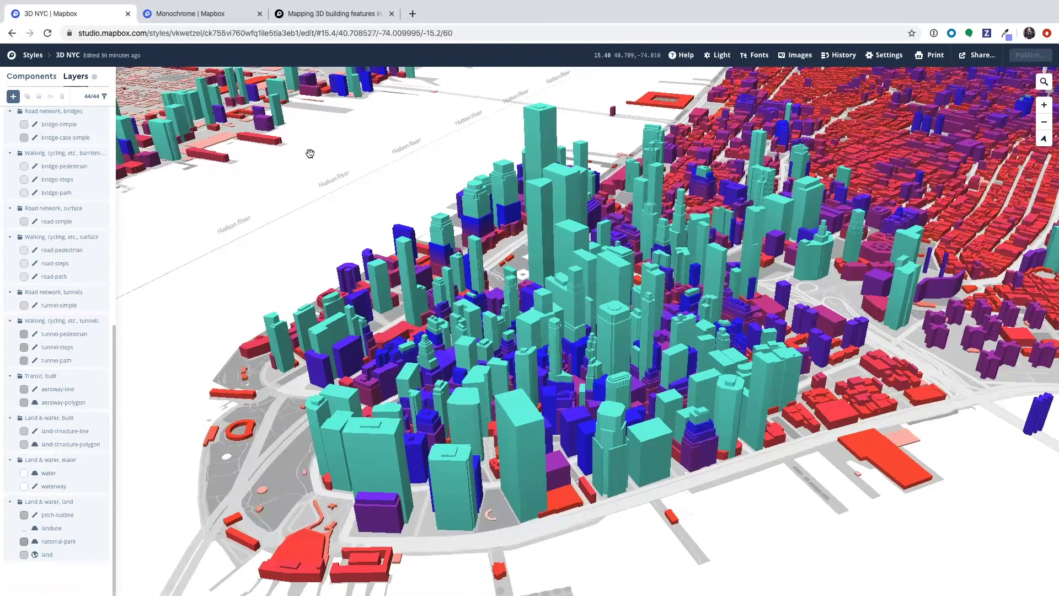
- Switch to the Monochrome style and turn on 3D buildings for the Buildings component
key(ctrl+Tab)
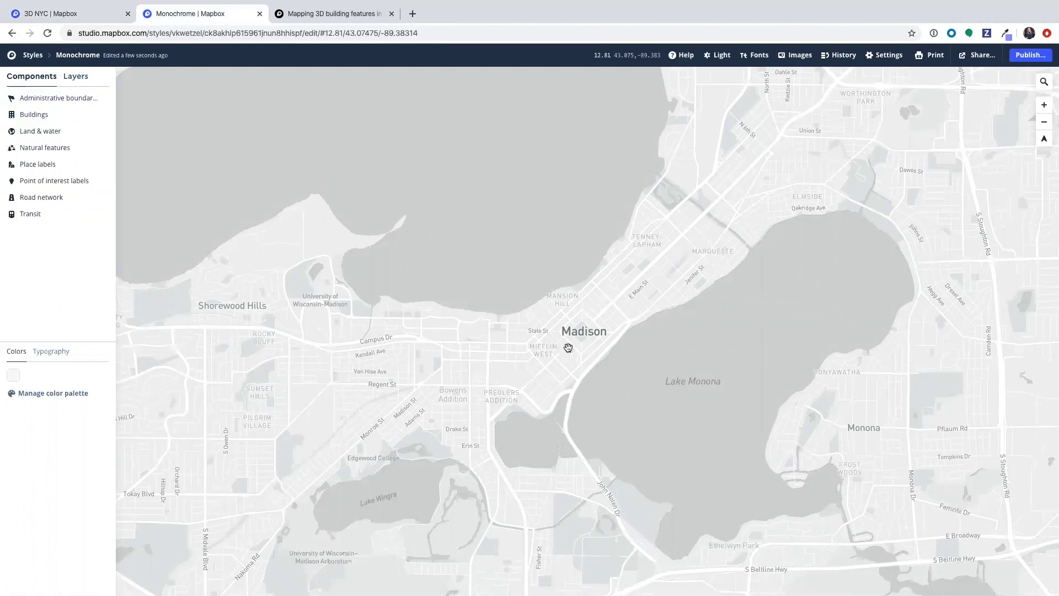
scroll(568, 348, up, 3)
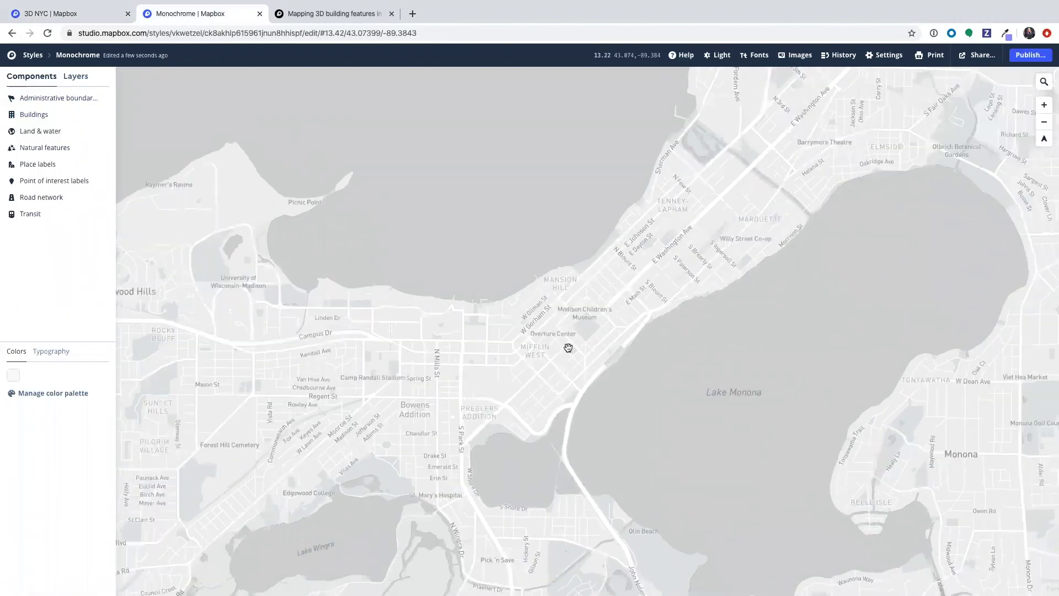
scroll(568, 347, up, 5)
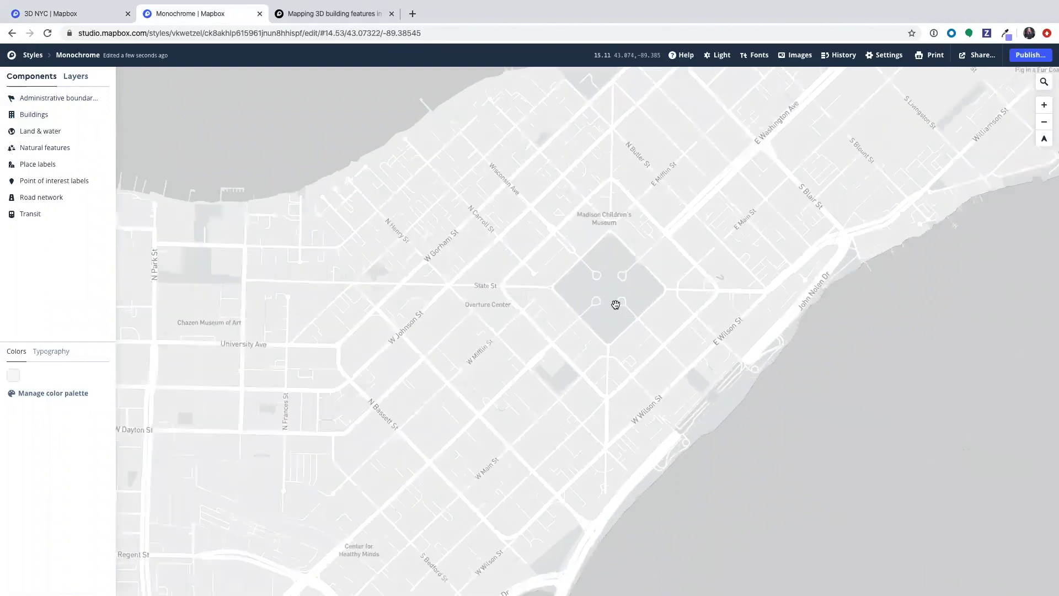
scroll(615, 304, up, 8)
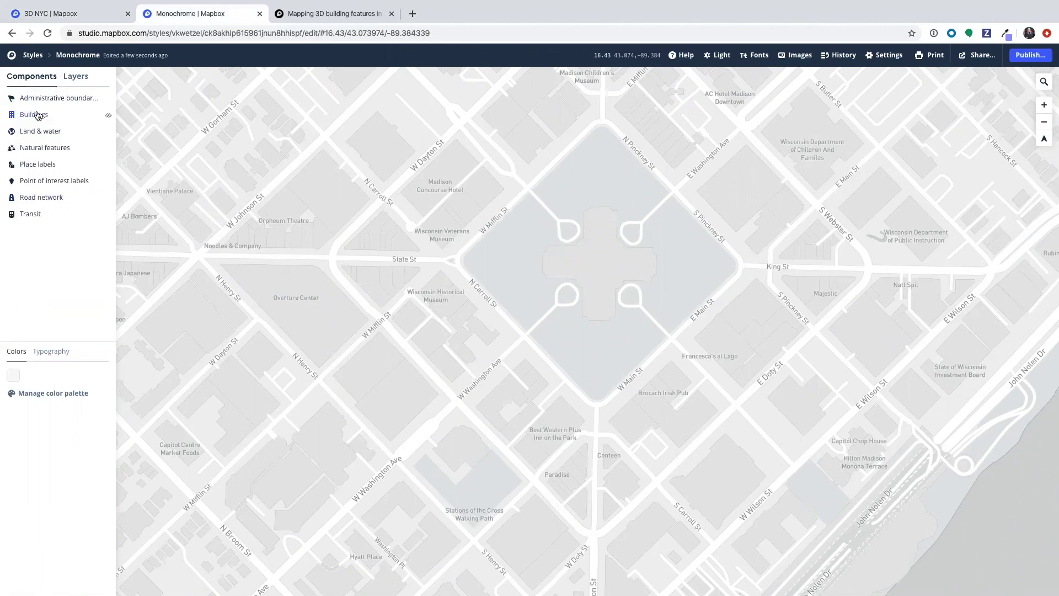
click(38, 116)
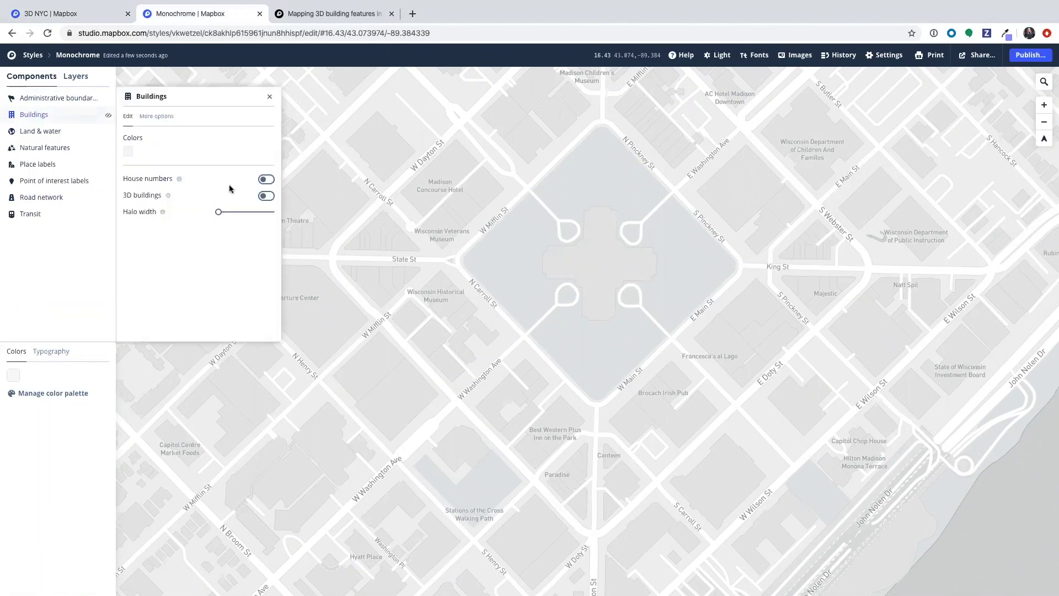
click(262, 196)
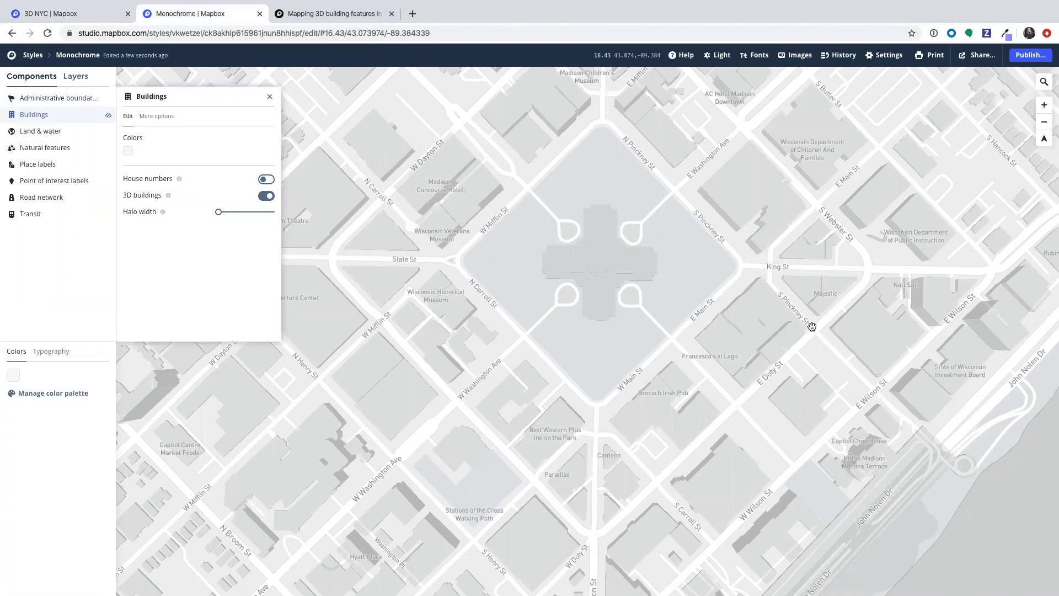
click(270, 97)
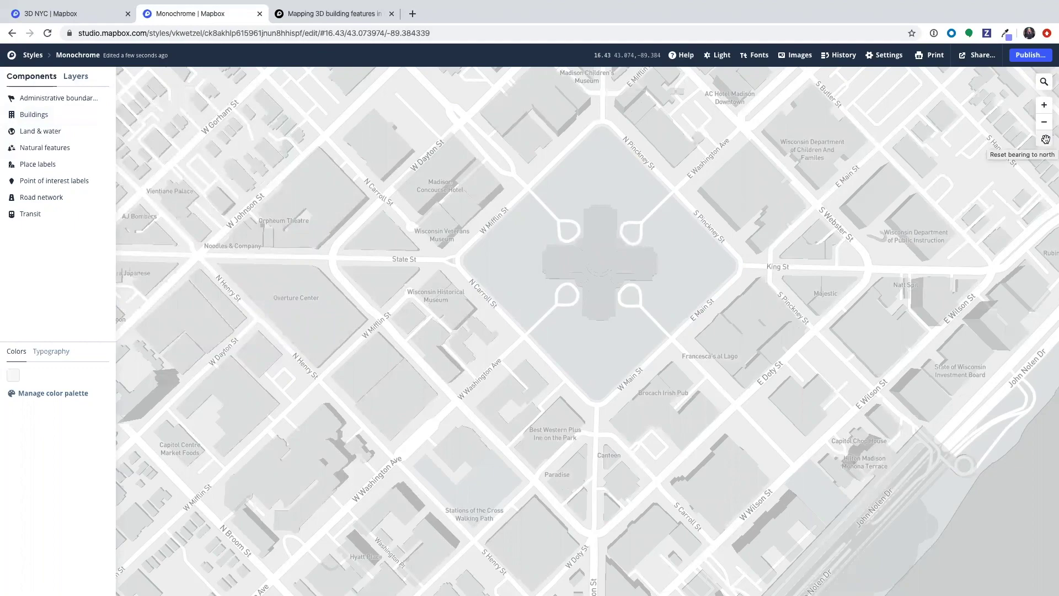
- Tilt and rotate the Madison map into a perspective view of the extruded buildings around the Capitol square
drag(1044, 139, 1017, 5)
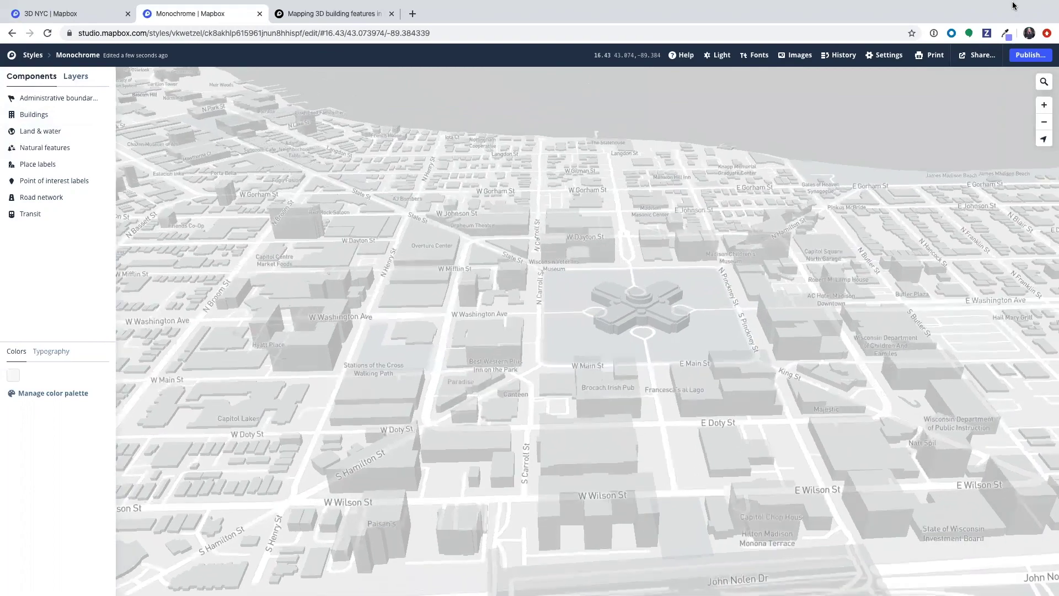
drag(783, 390, 759, 371)
drag(1045, 138, 1026, 127)
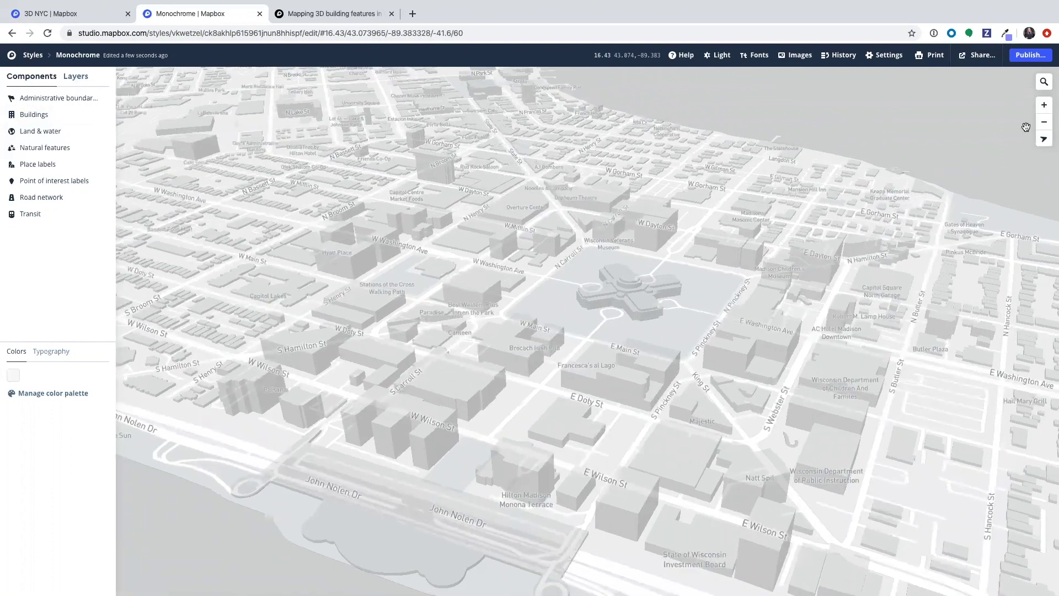
scroll(645, 342, up, 2)
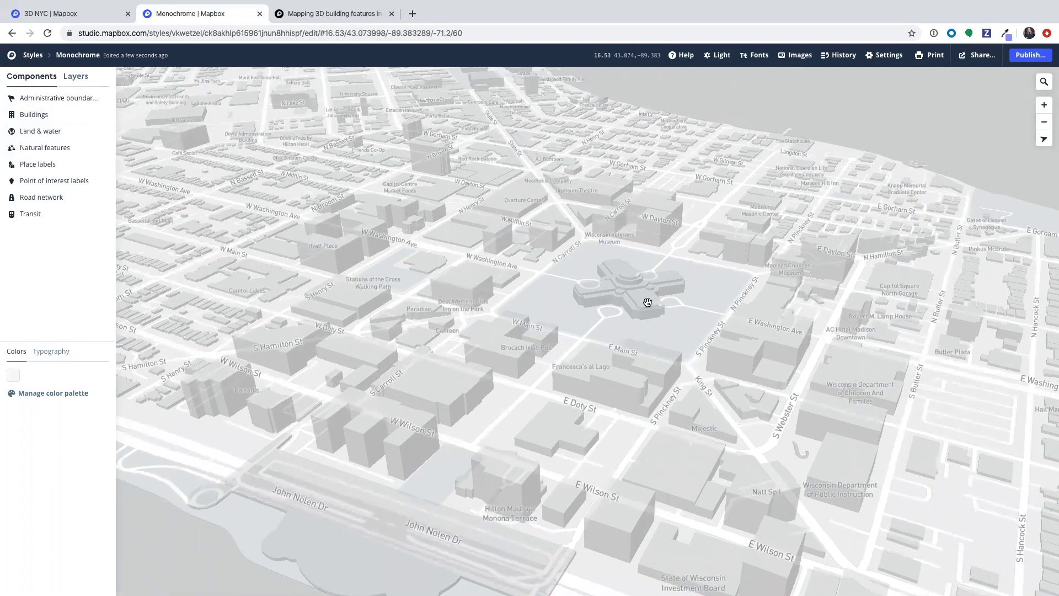
drag(644, 301, 613, 299)
- Inspect the Capitol building on the map and open its building-extrusion layer for editing
click(612, 298)
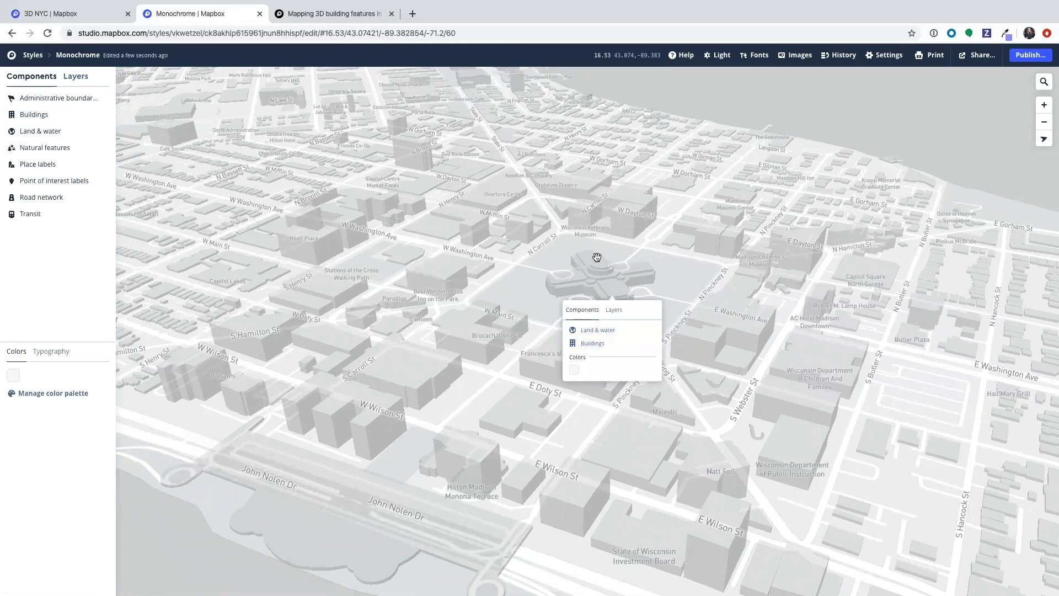
click(76, 77)
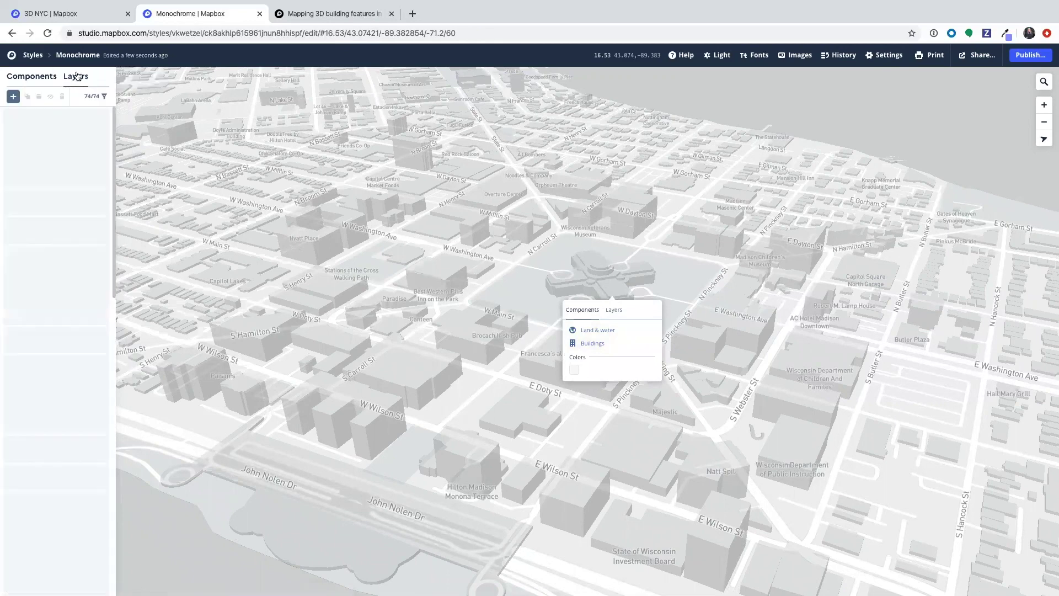
click(32, 77)
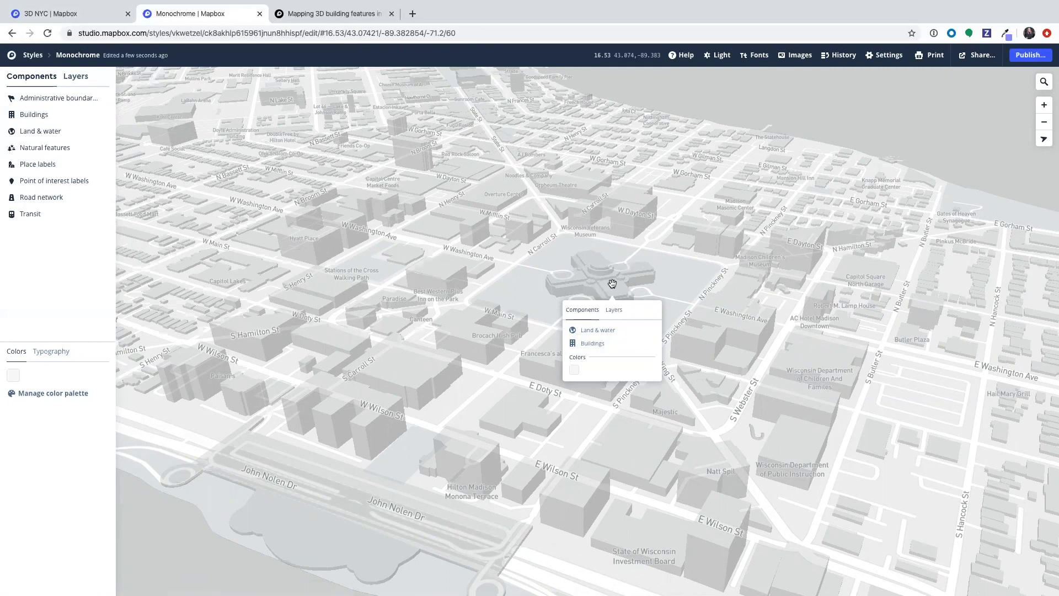
click(612, 283)
click(615, 276)
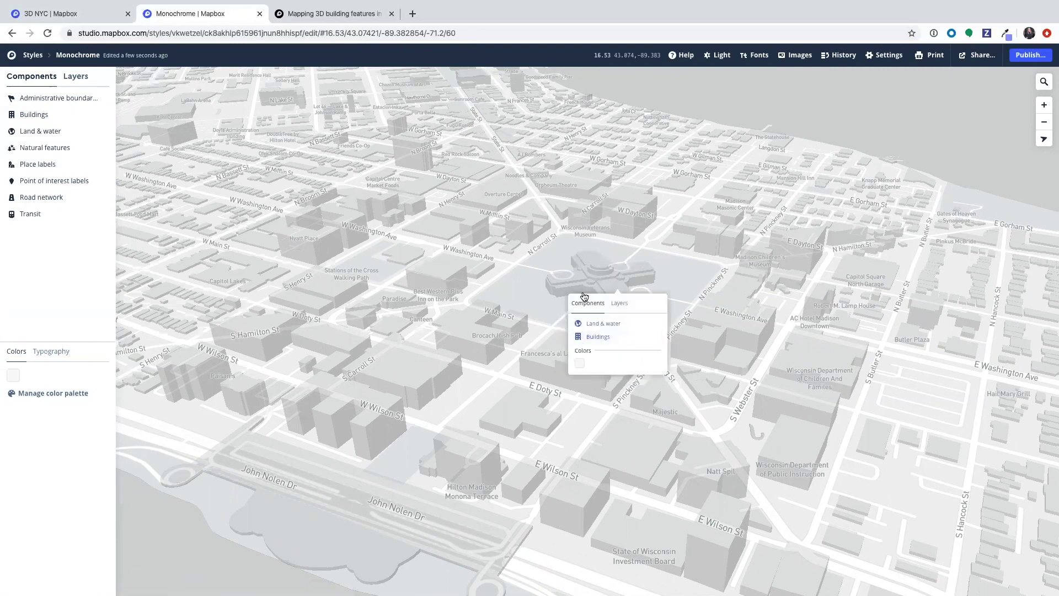
click(619, 307)
scroll(585, 241, down, 1)
scroll(615, 281, up, 1)
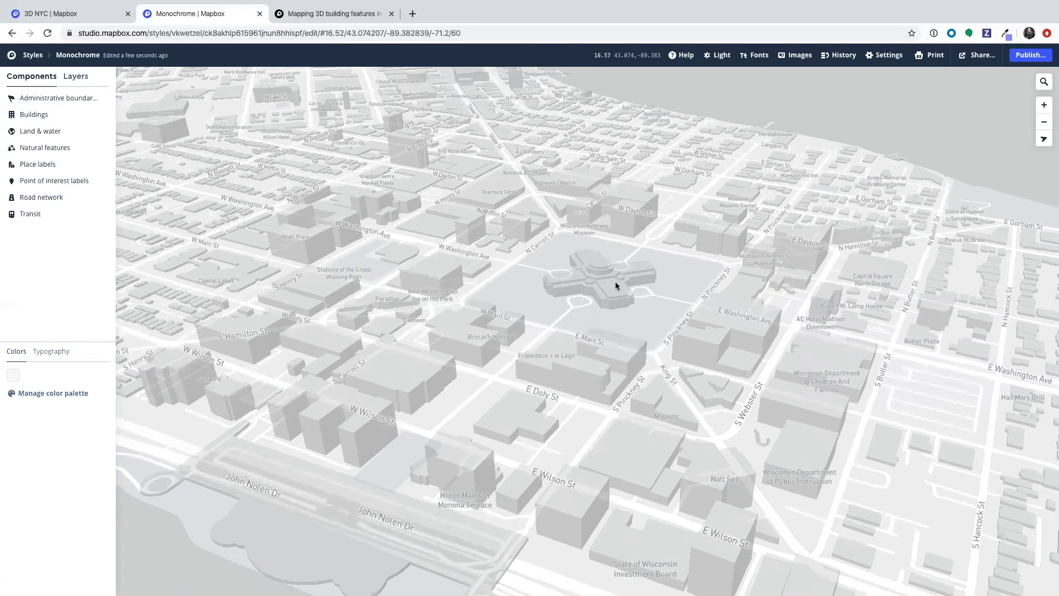
scroll(616, 289, up, 1)
click(616, 290)
click(614, 338)
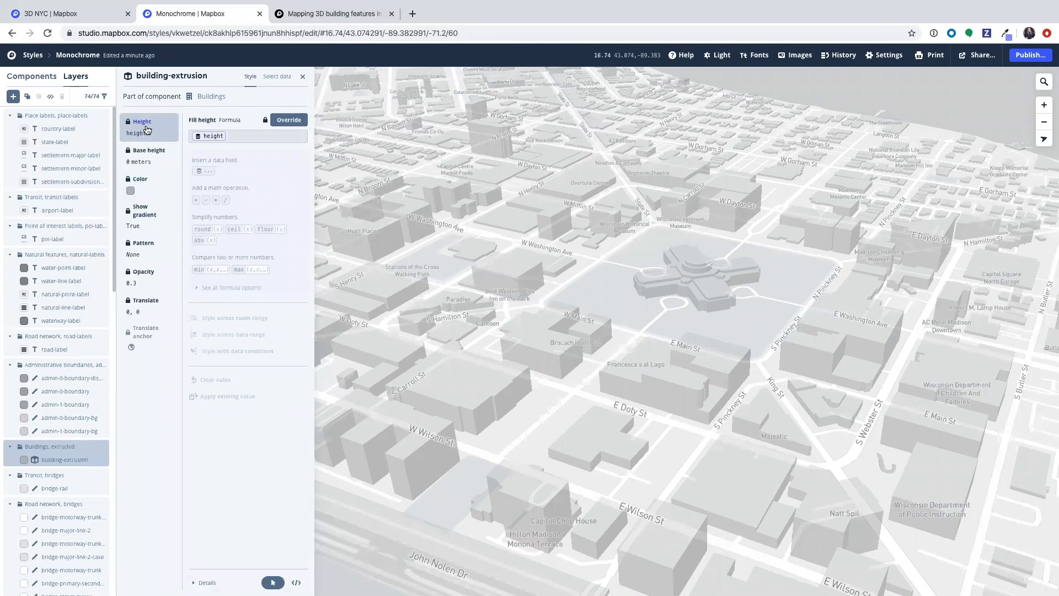
- Override the building-extrusion layer's fill color and style it across a data range based on the height field
click(144, 188)
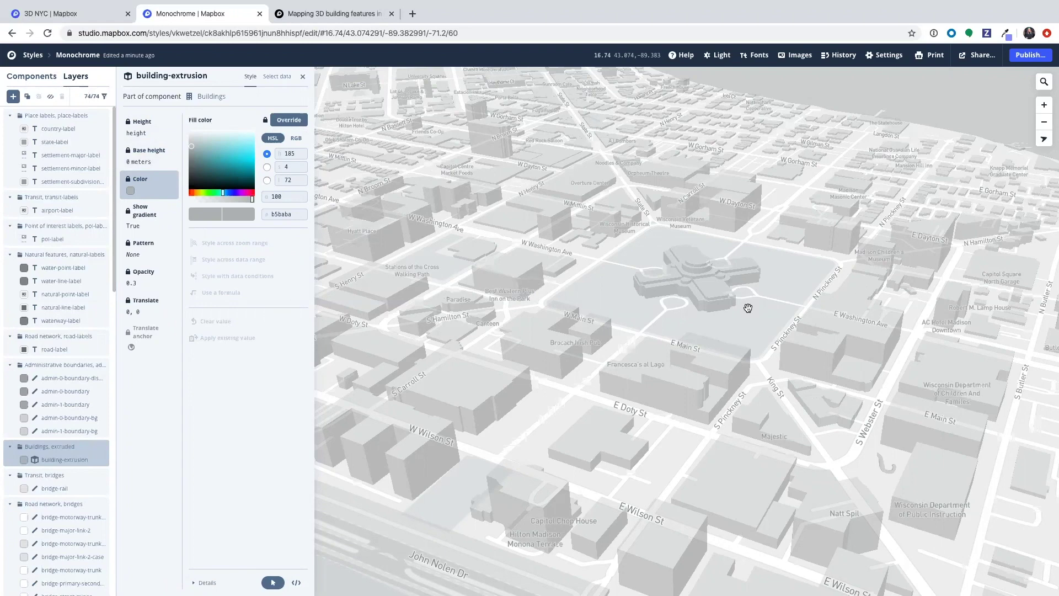
click(285, 116)
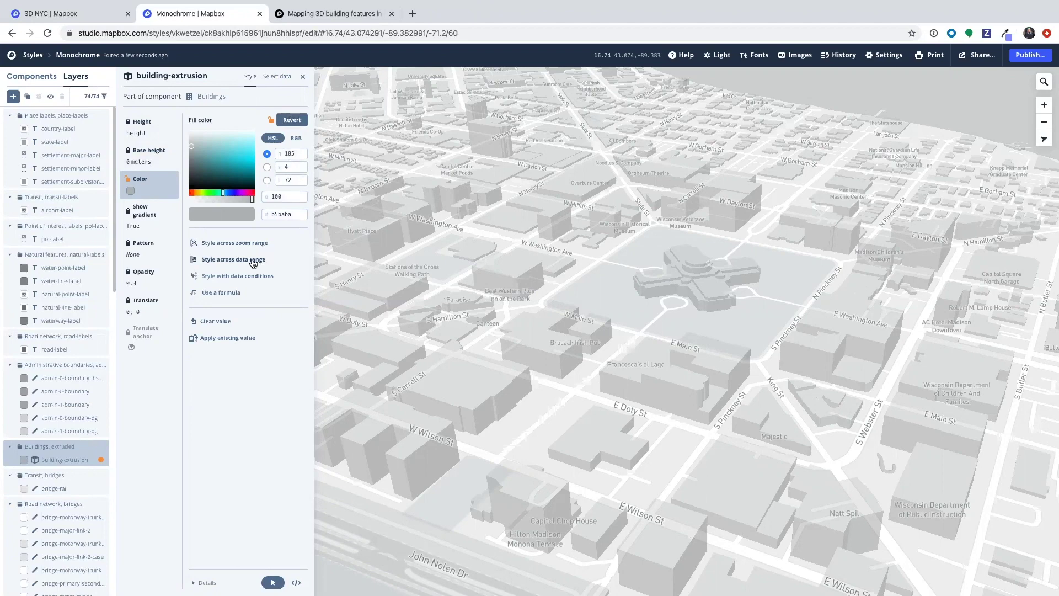
click(254, 260)
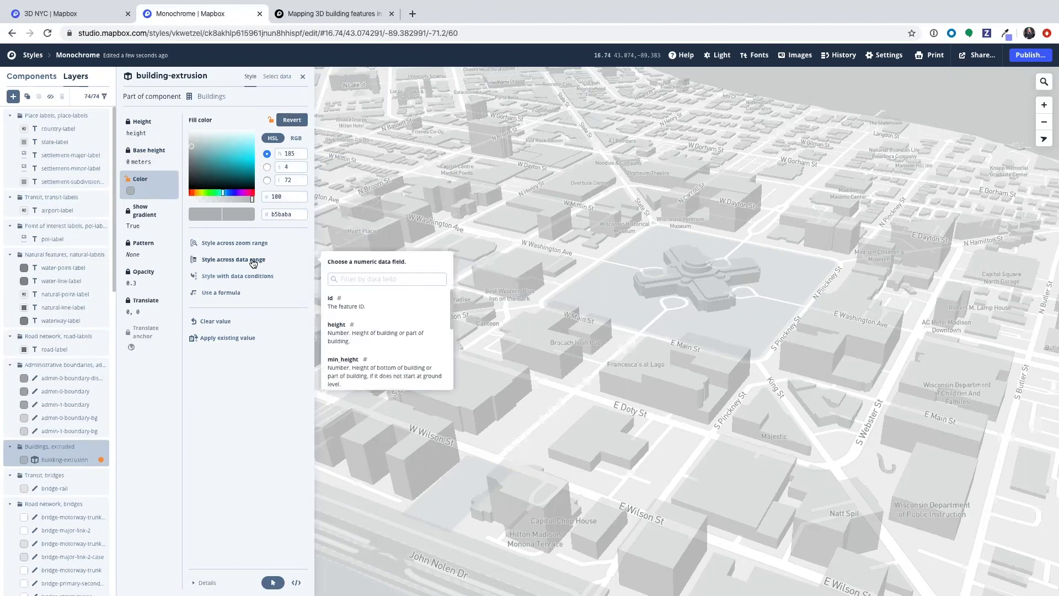
click(372, 336)
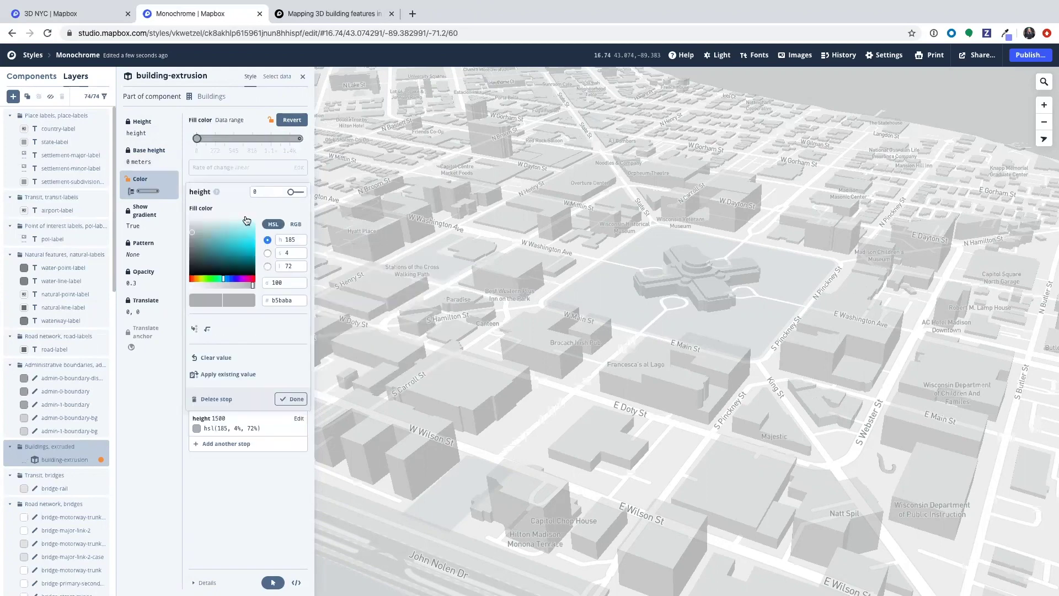
- Check the building levels section of the 3D building mapping blog article, and return to the Monochrome style
click(342, 13)
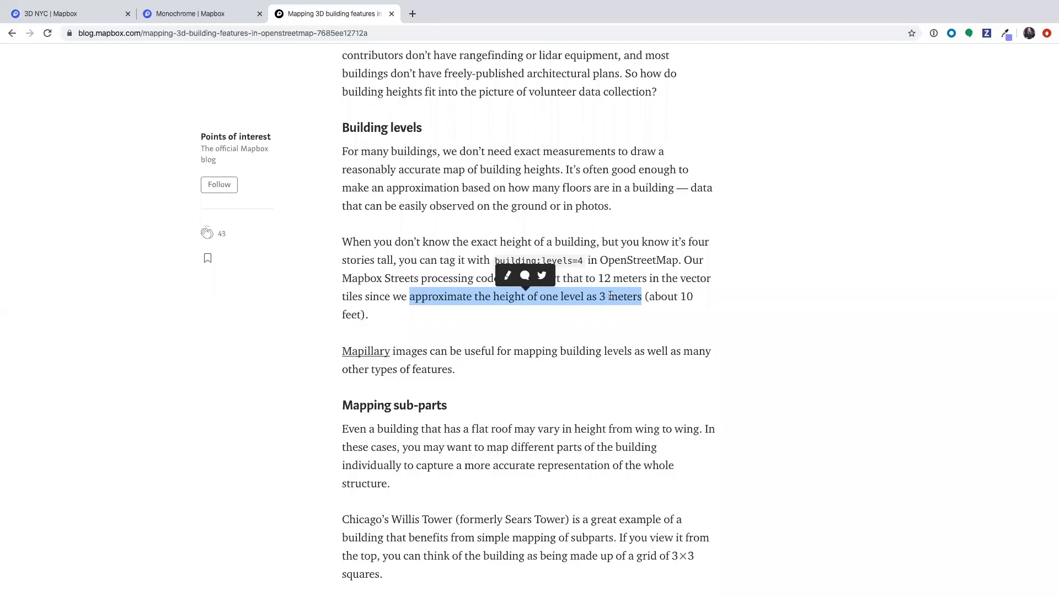
scroll(448, 305, down, 1)
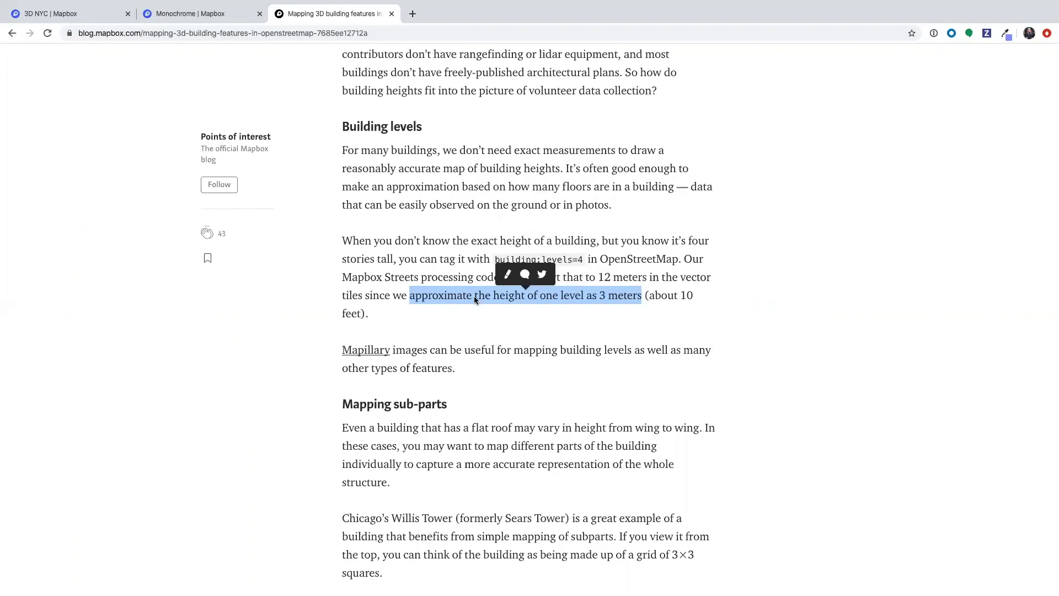
click(186, 14)
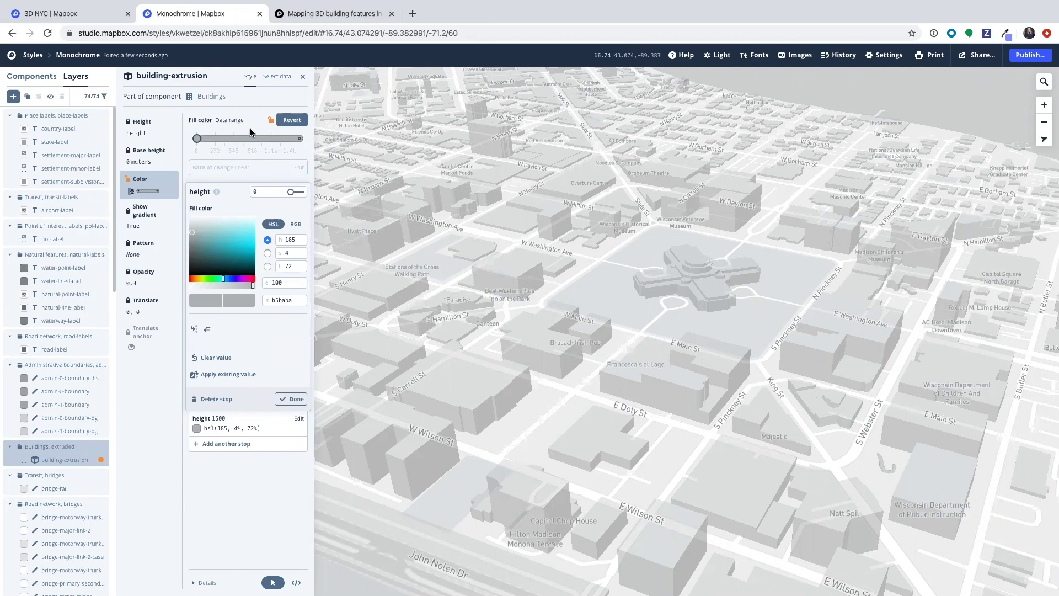
- Set the fill color of the height 0 stop to white (ffffff)
drag(211, 228, 185, 211)
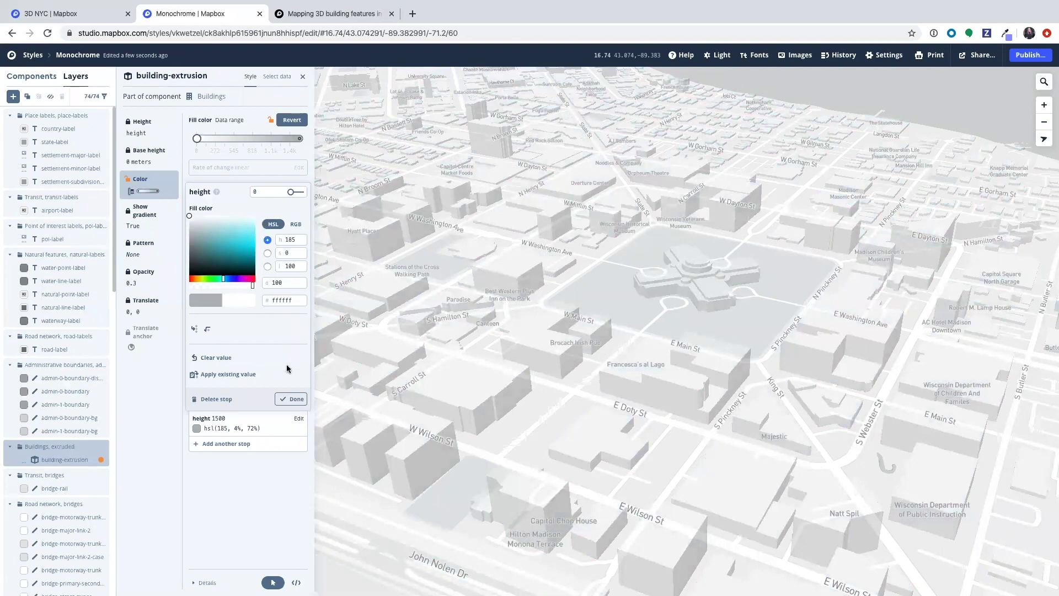
click(291, 399)
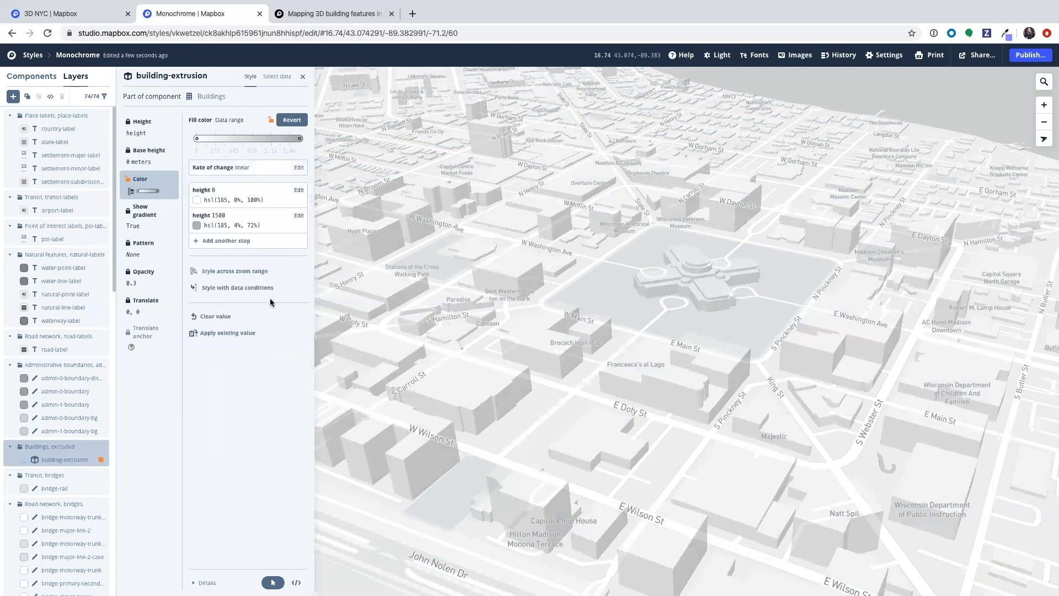
- Add a fill color stop at height 7.5 and color it bright red (f50000)
click(235, 242)
double_click(273, 220)
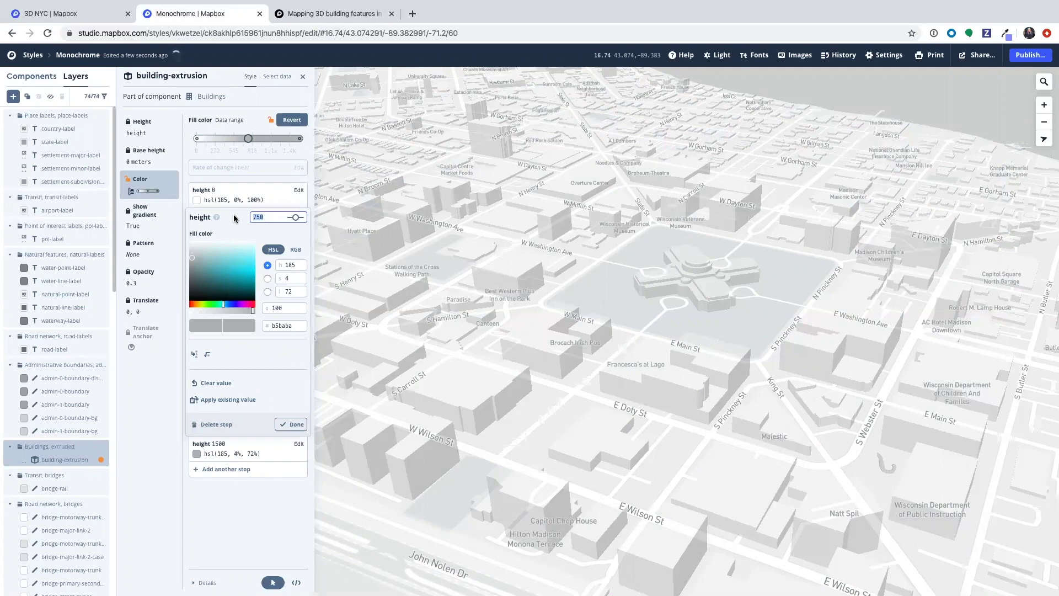
text(7.5)
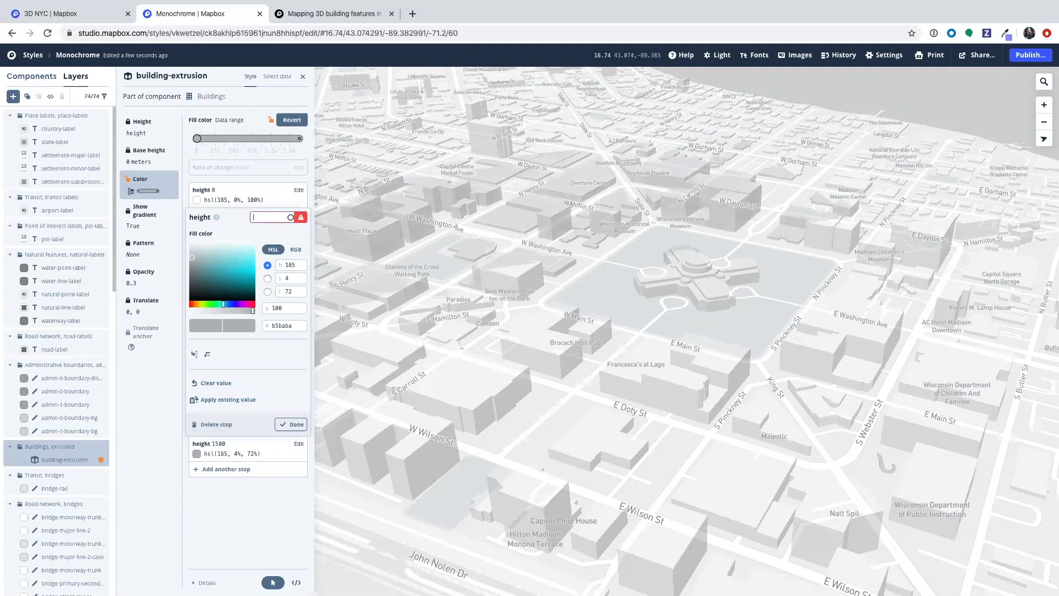
click(253, 307)
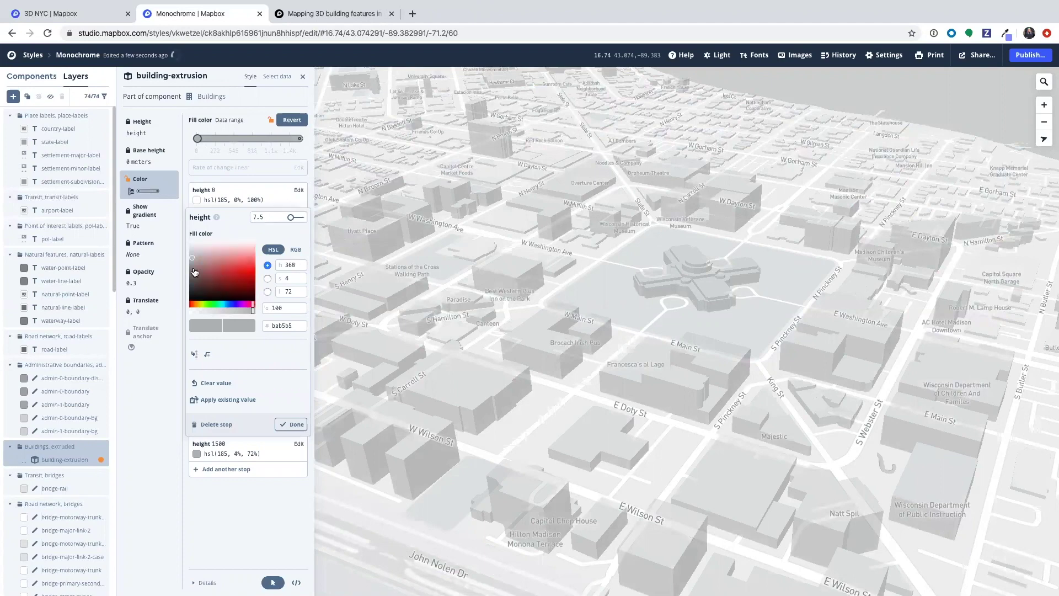
click(251, 272)
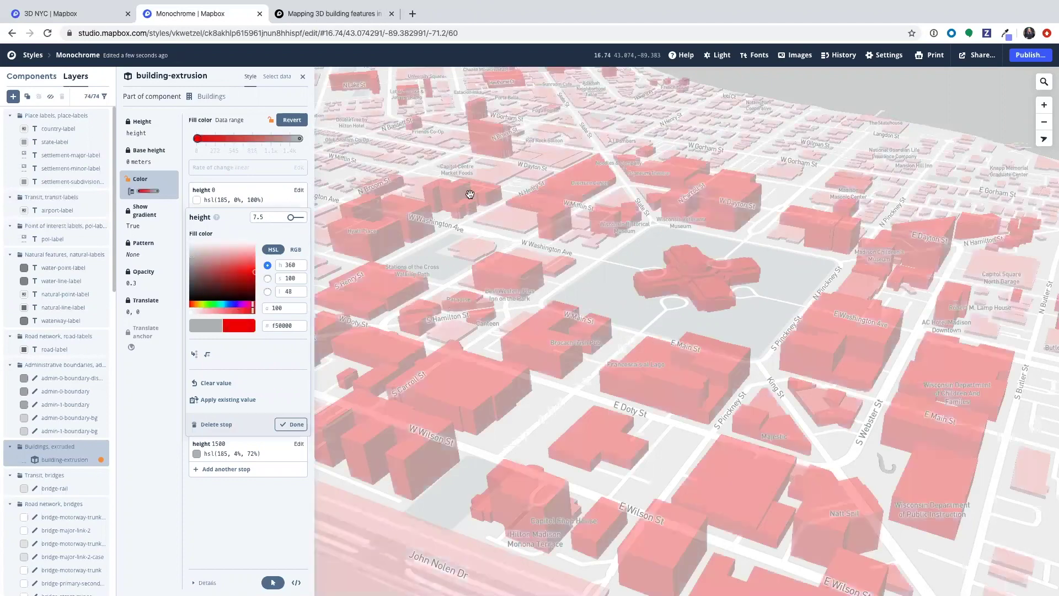
click(290, 425)
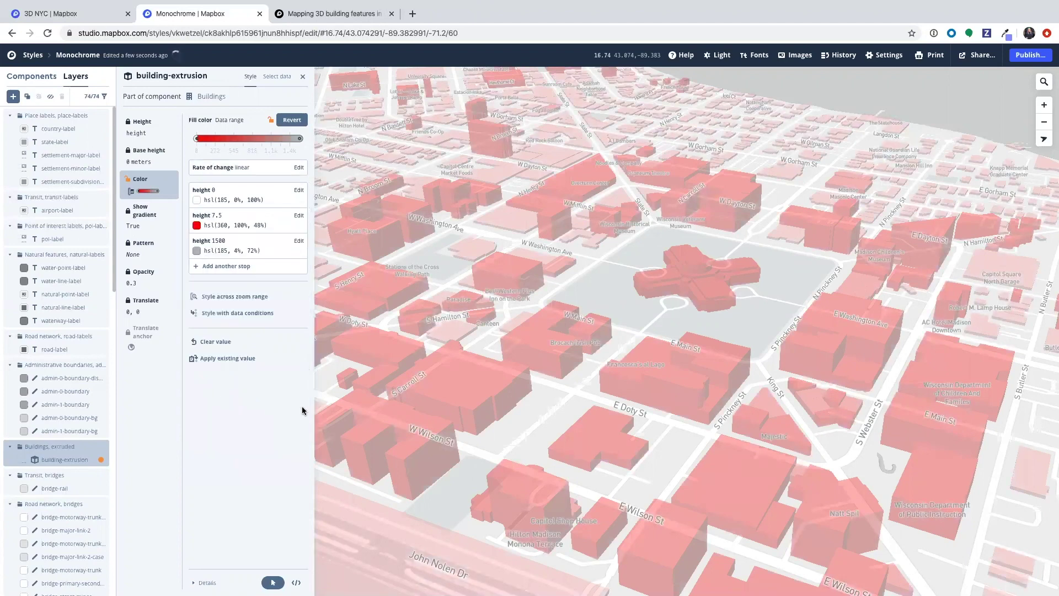
- Add a fill color stop at height 100 and color it bright blue (0011fa)
click(232, 266)
drag(271, 242, 227, 241)
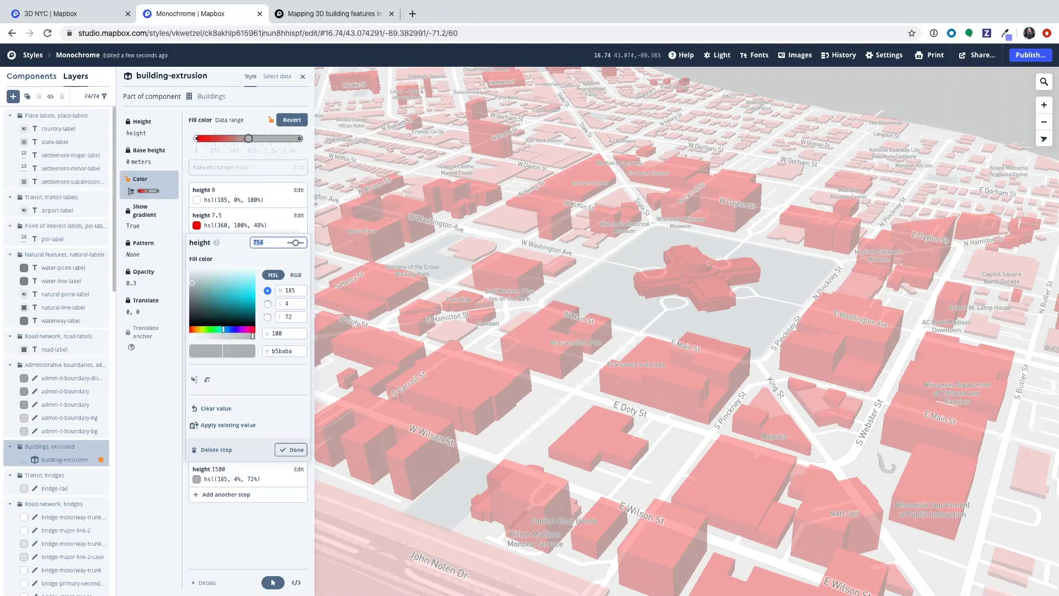
text(100)
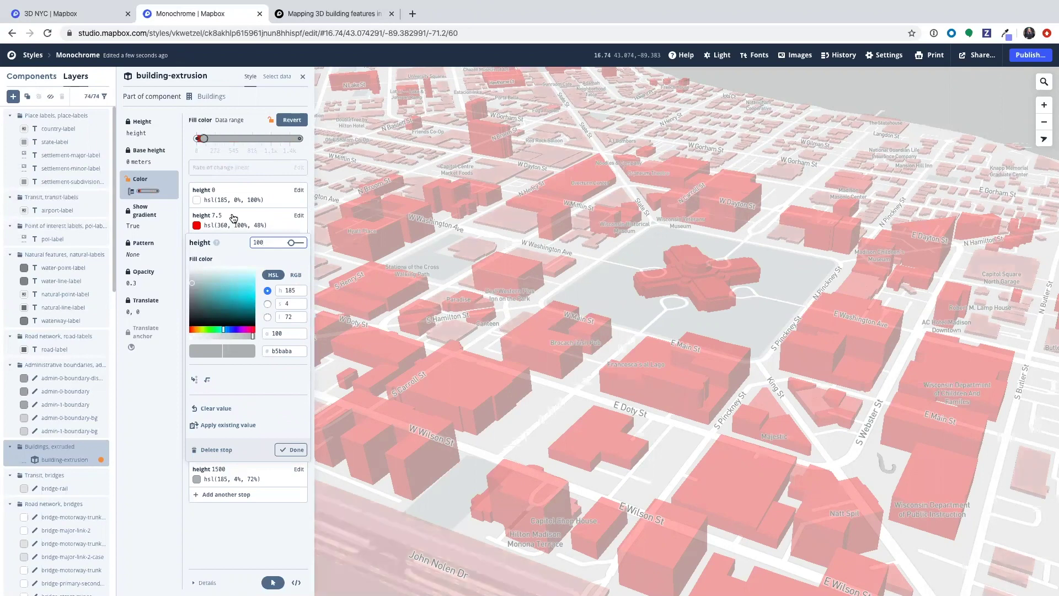
click(232, 329)
drag(225, 299, 265, 296)
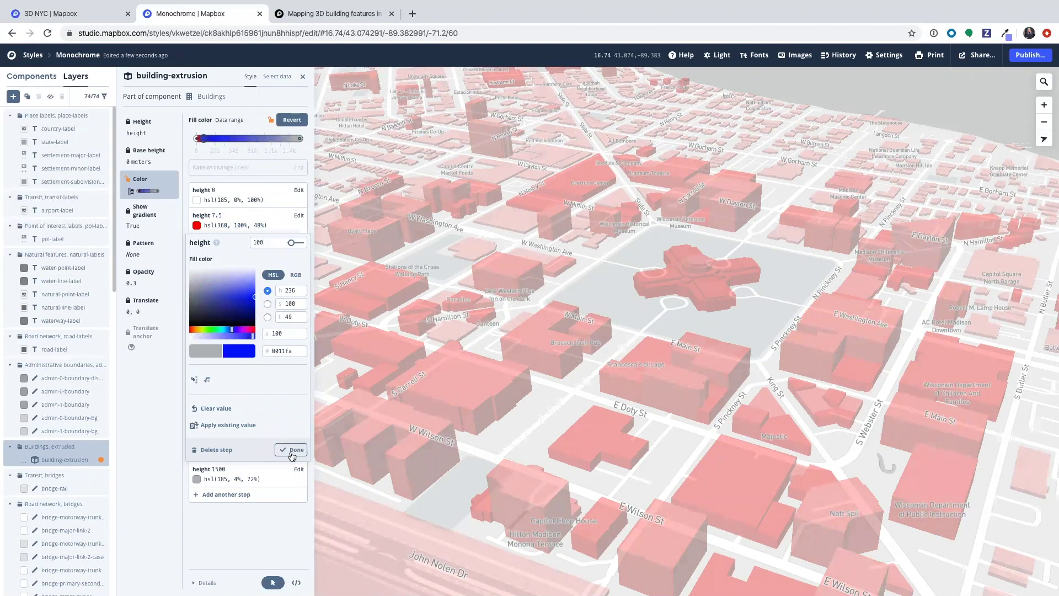
key(Escape)
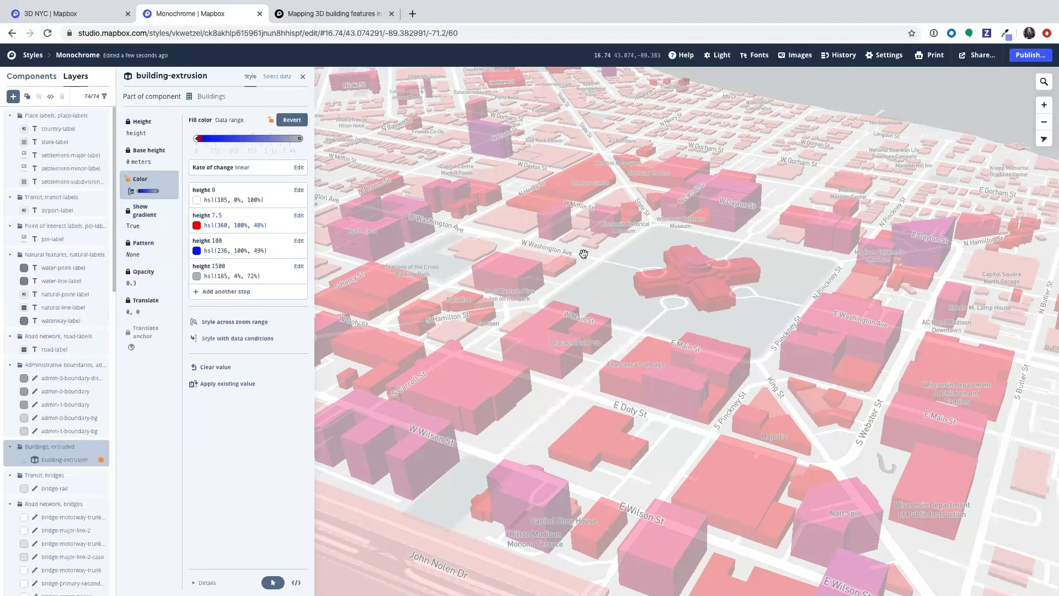
- Override the building-extrusion layer's fill opacity and set it to 0.95
click(135, 280)
click(287, 121)
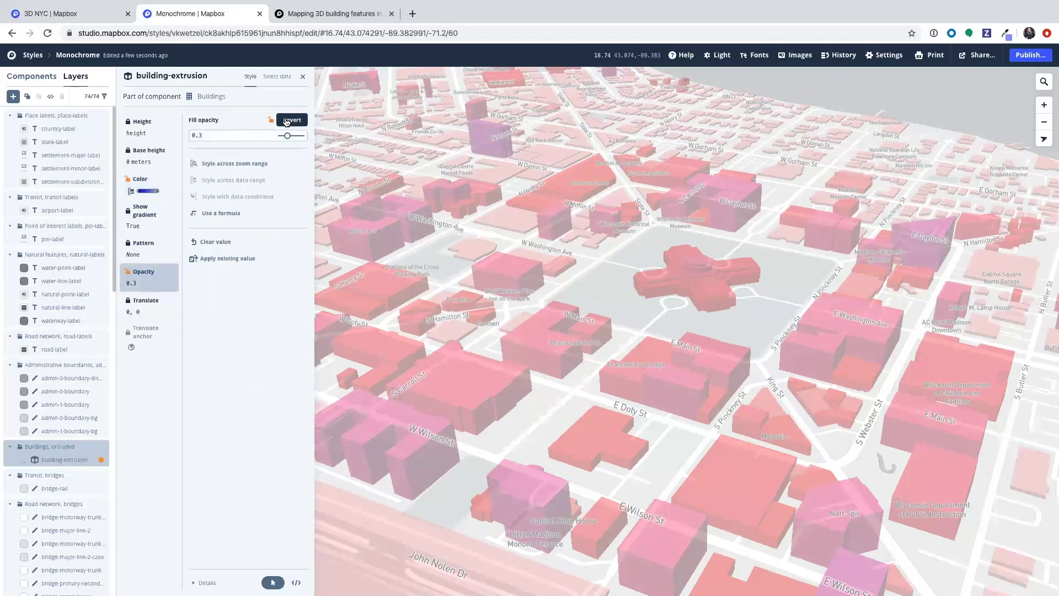
click(200, 134)
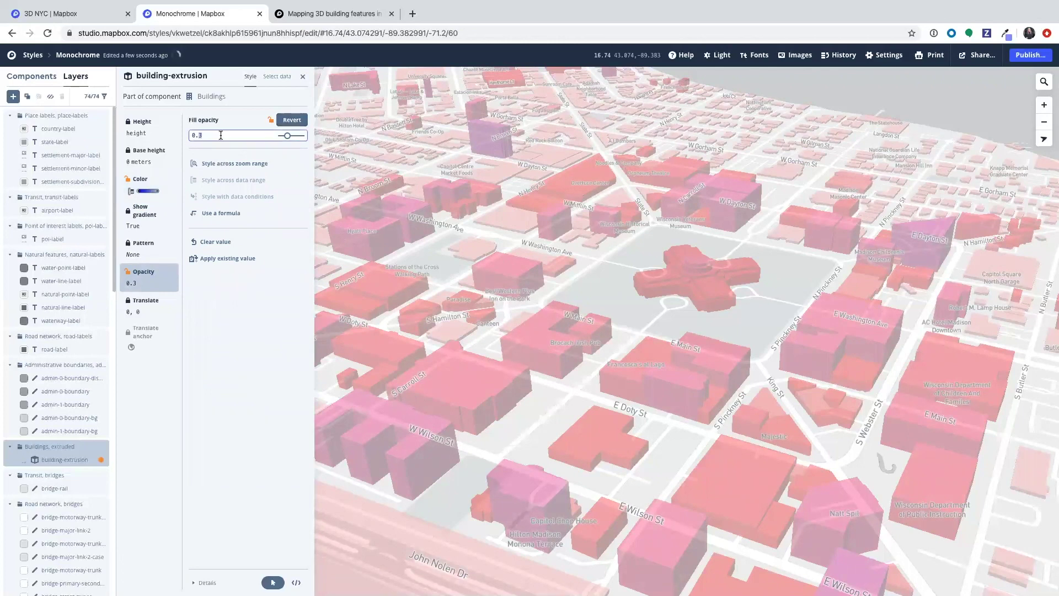
key(BackSpace)
text(95)
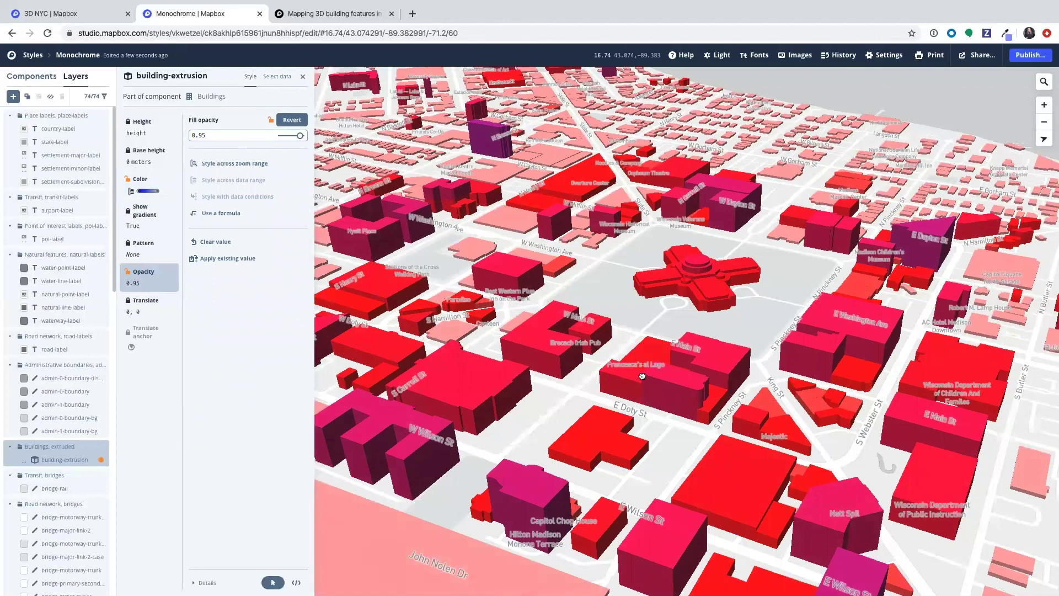
drag(411, 585, 567, 499)
drag(593, 331, 587, 401)
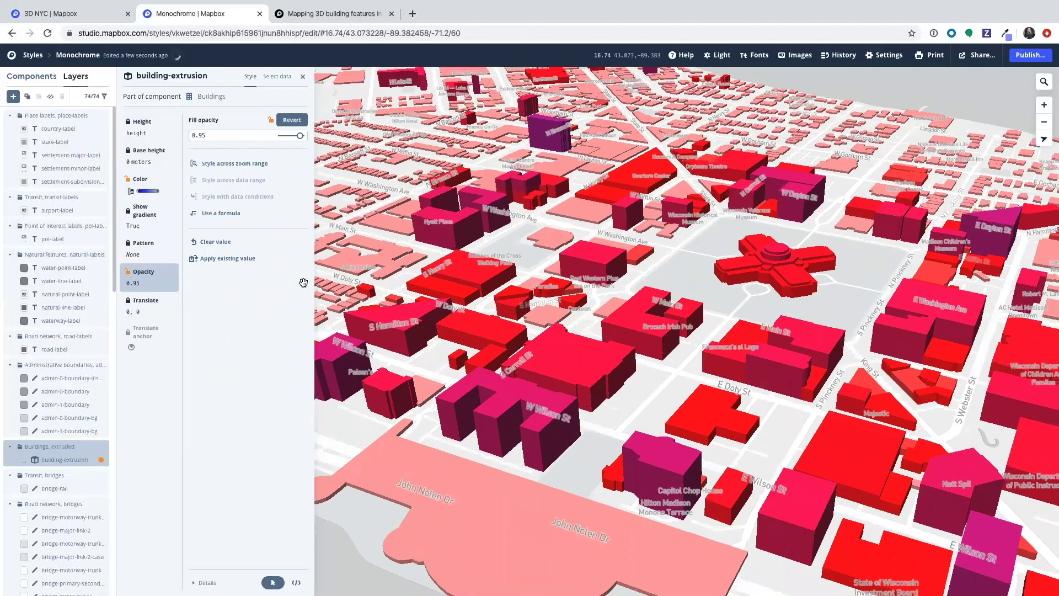
- Set the last fill color stop to height 101 and color it bright cyan (00eaff)
click(144, 182)
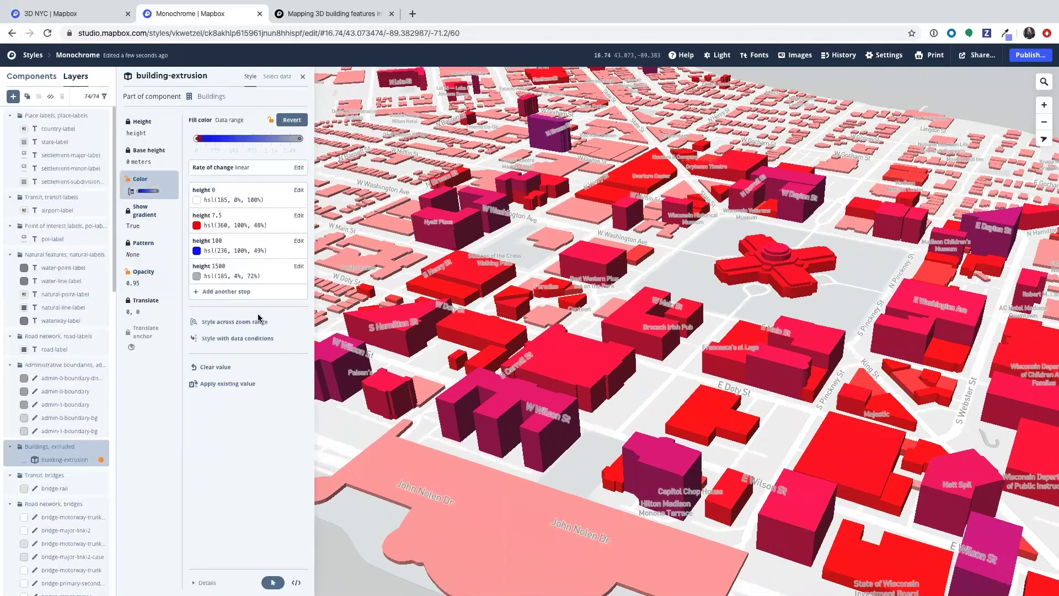
click(236, 273)
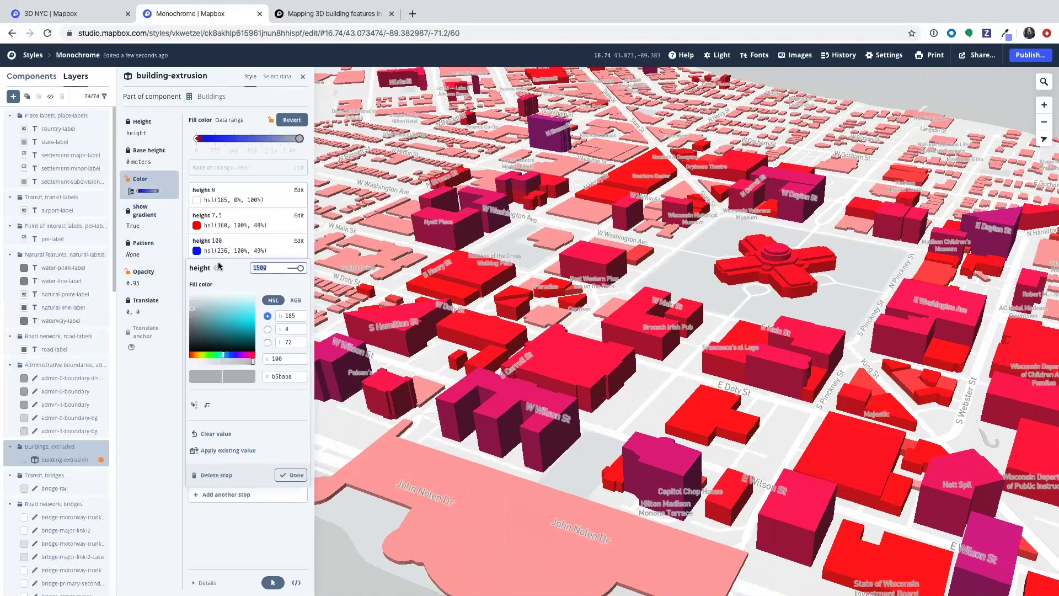
mouse_move(218, 265)
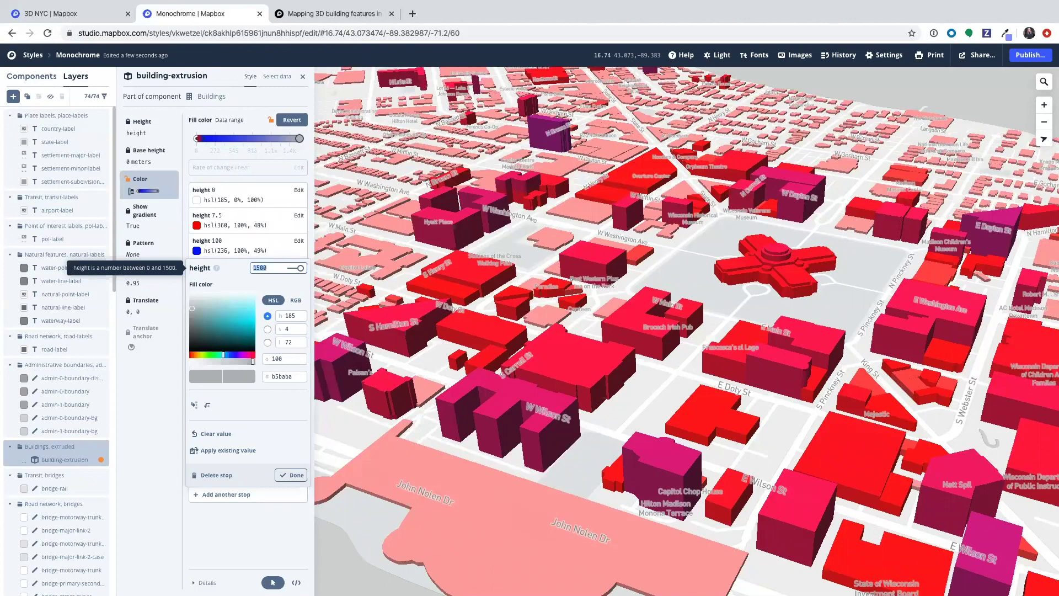
text(101)
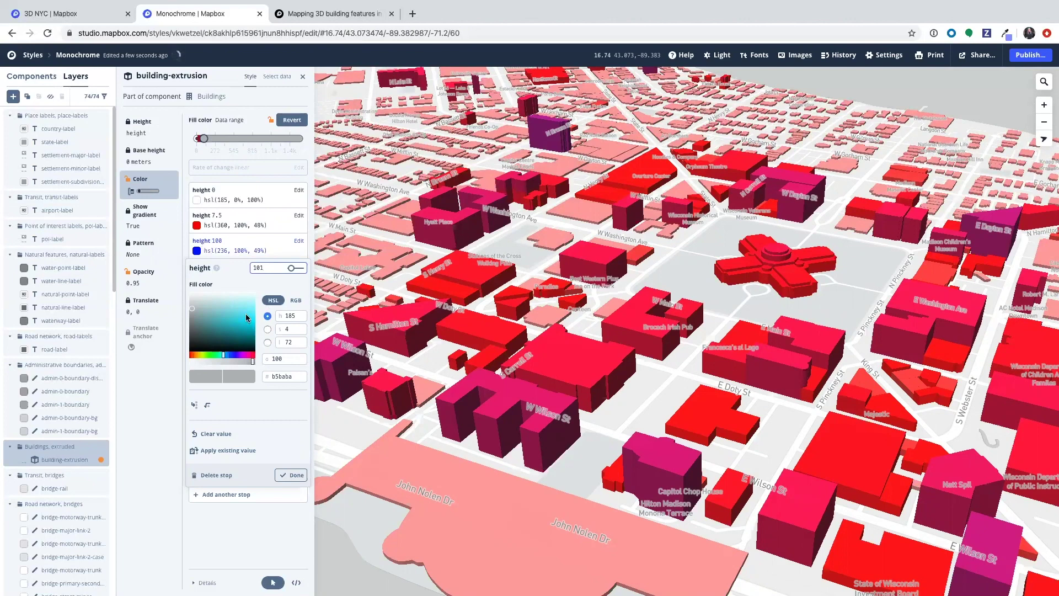
mouse_move(239, 329)
mouse_down()
mouse_move(281, 326)
mouse_move(262, 320)
mouse_up()
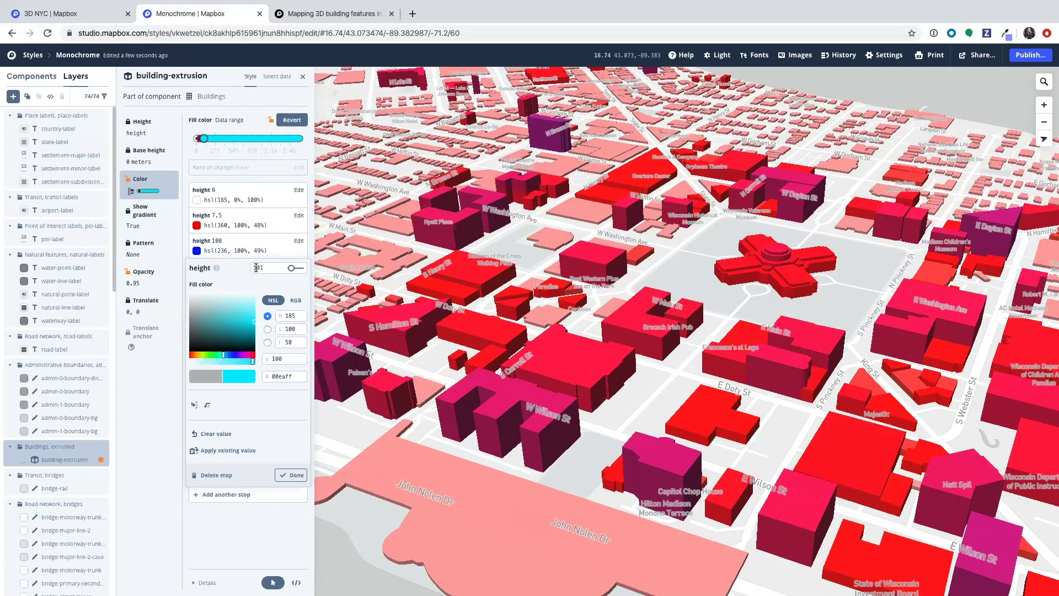
- Try a height of 1500 on the cyan stop and set it back to 101
drag(292, 270, 296, 268)
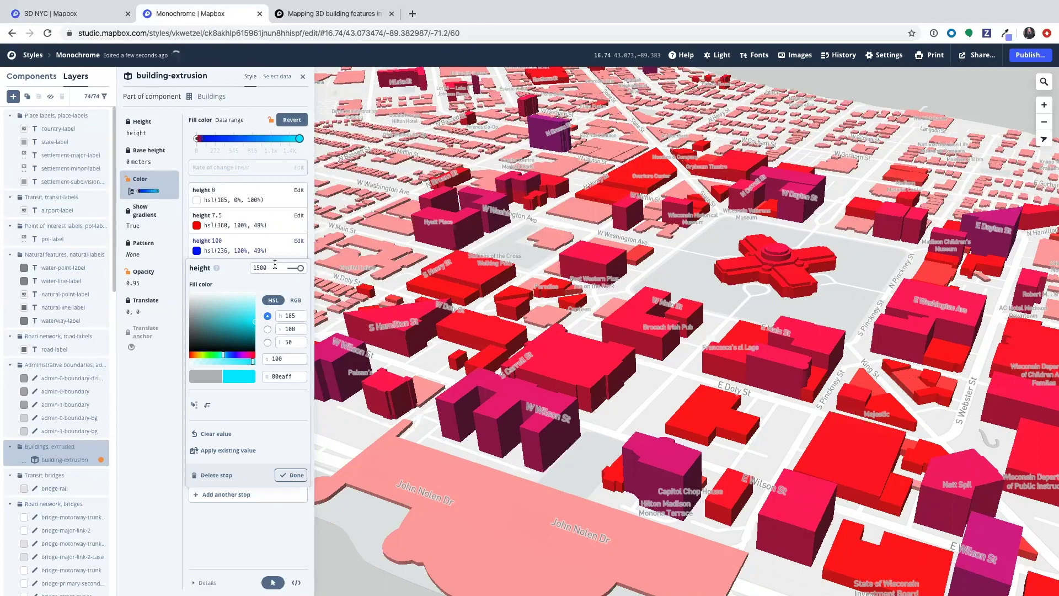
drag(271, 267, 233, 268)
text(101)
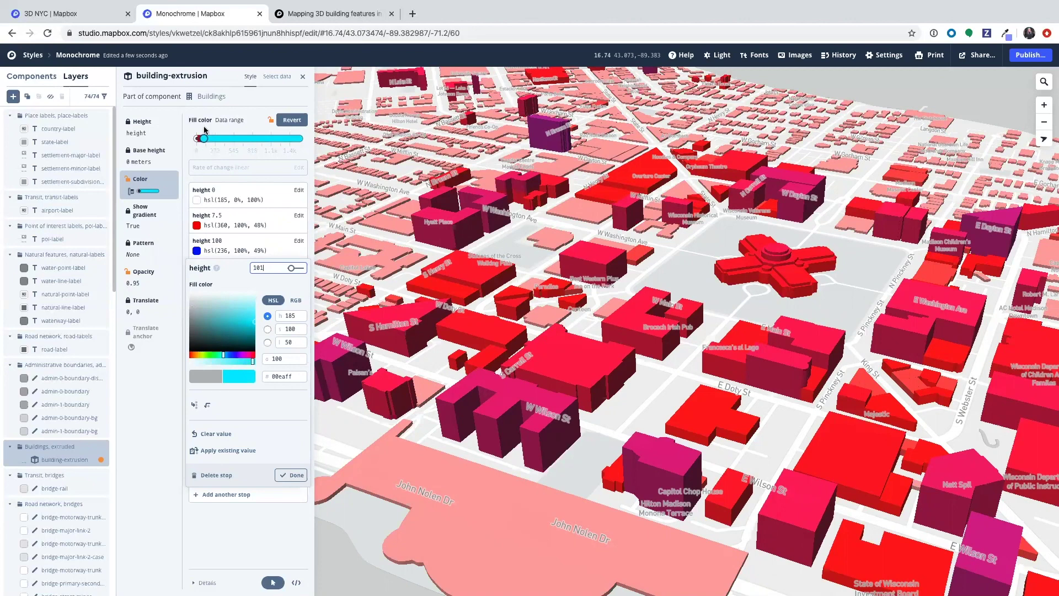
- Recolor the last stop light cyan (61f2ff) and set its height to 1500
click(192, 316)
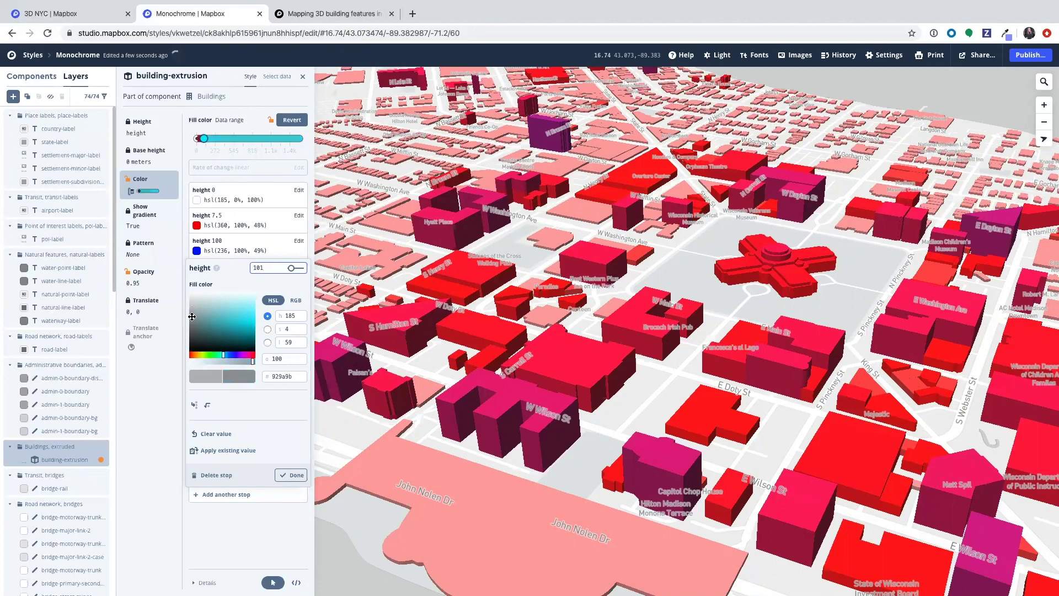
drag(246, 310, 275, 310)
drag(268, 267, 239, 264)
text(1500)
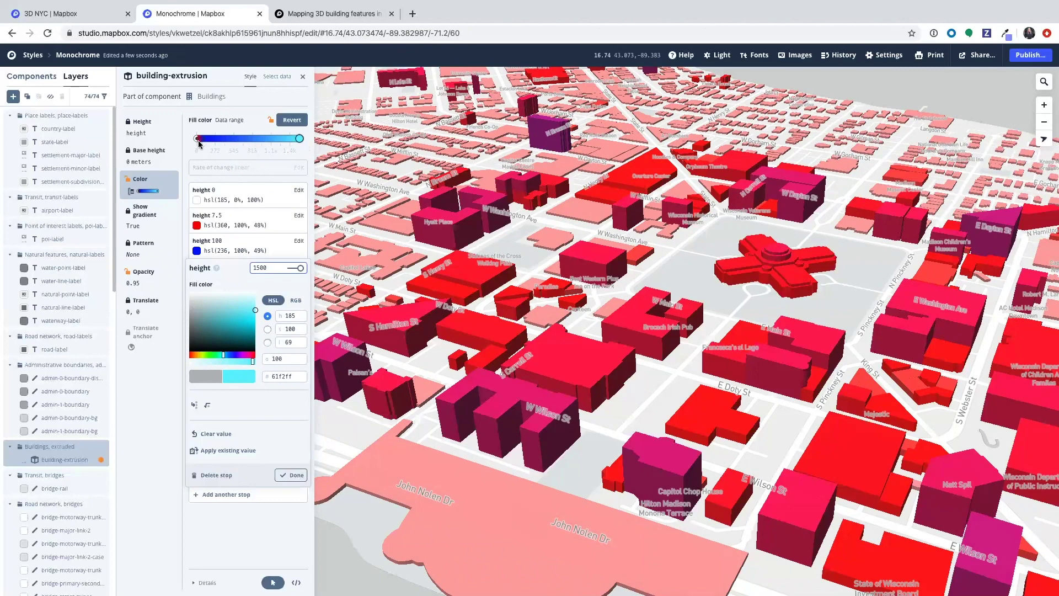
click(291, 475)
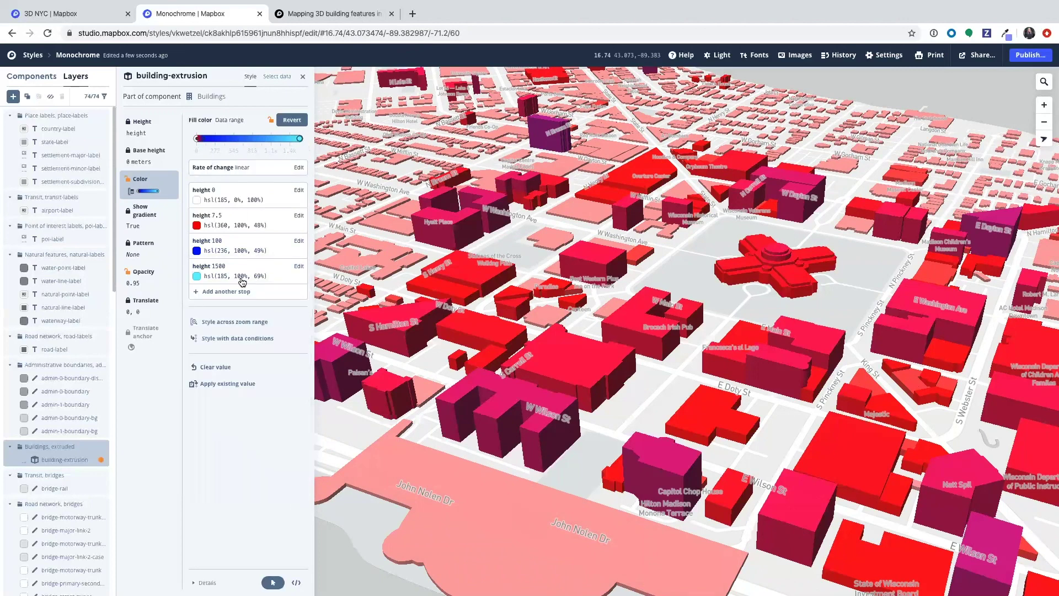
- Try a height of 1000 on the blue stop and set it back to 100
click(230, 229)
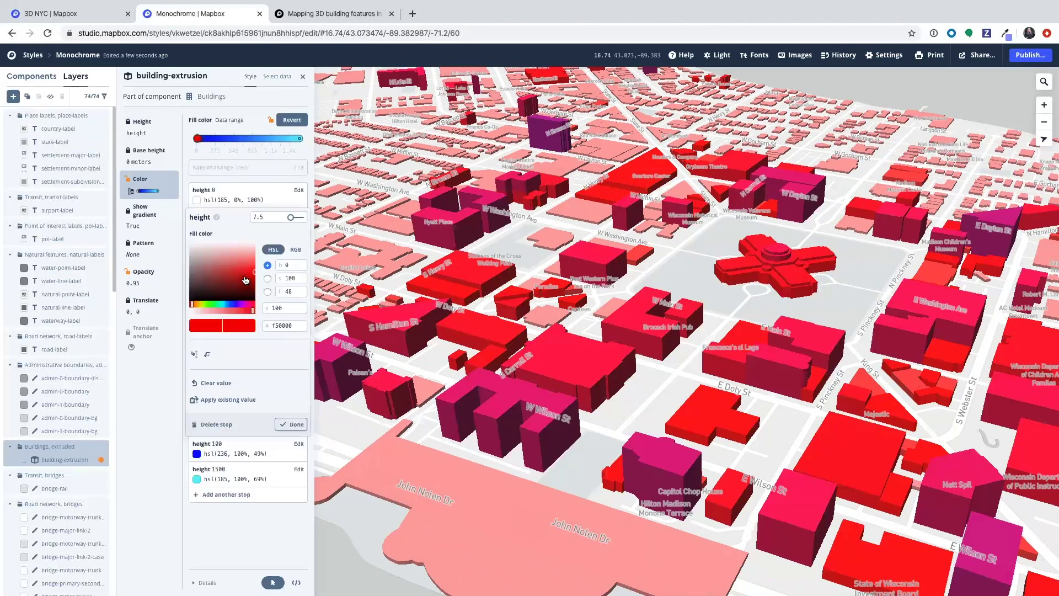
click(291, 424)
click(228, 247)
drag(265, 242, 235, 246)
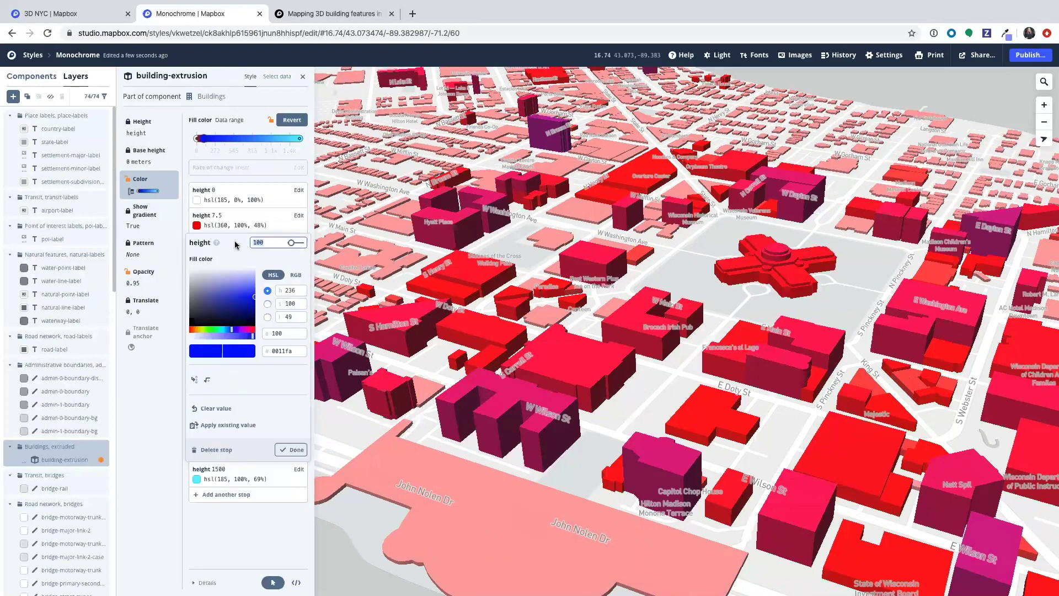
text(1000)
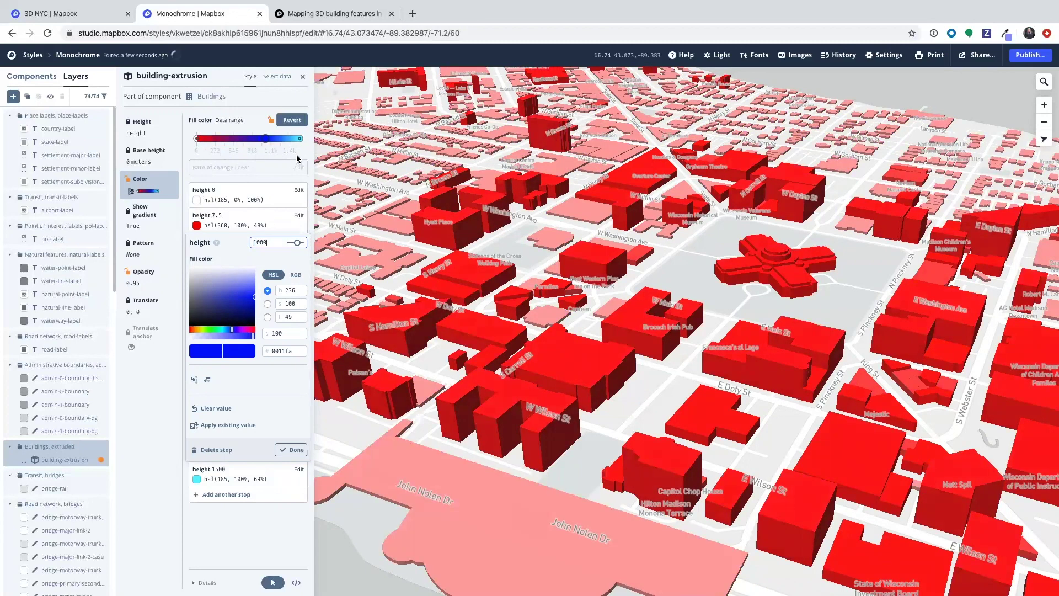
drag(272, 242, 224, 239)
text(100)
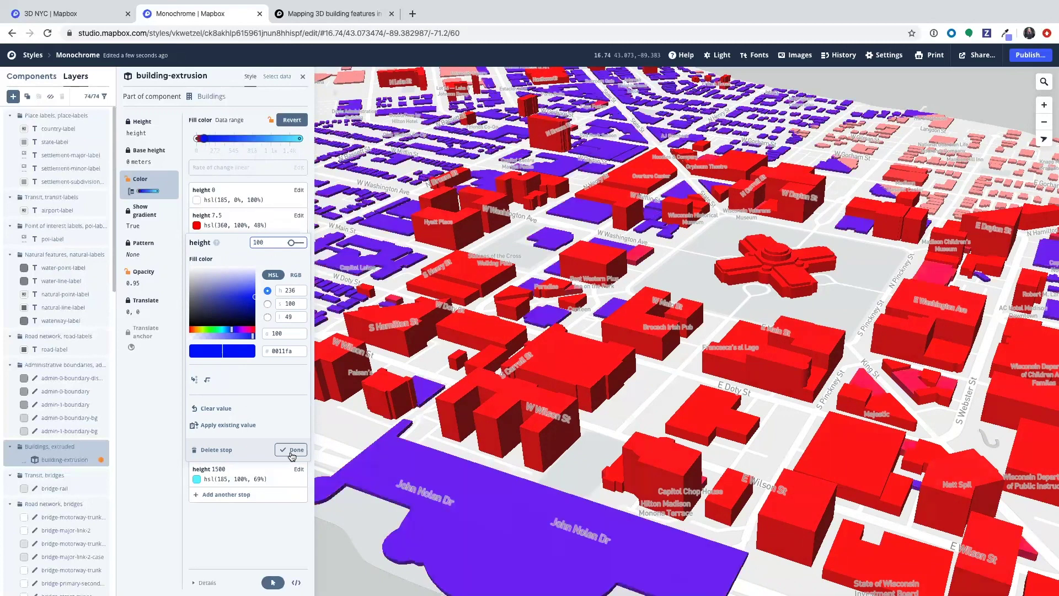
click(291, 449)
- Set the height of the light cyan stop to 101
click(246, 292)
drag(230, 264, 215, 262)
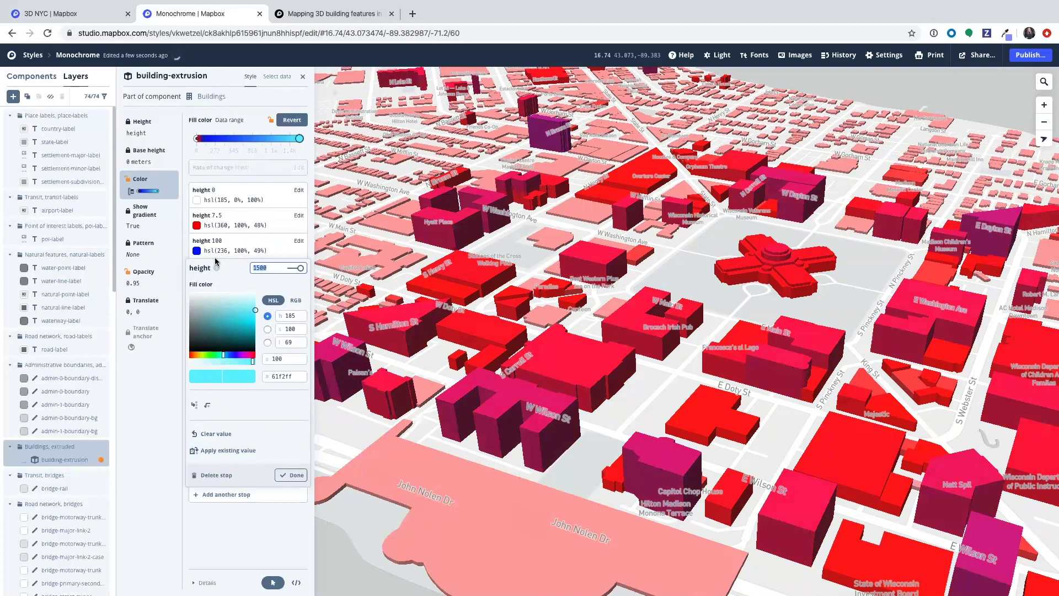
text(101)
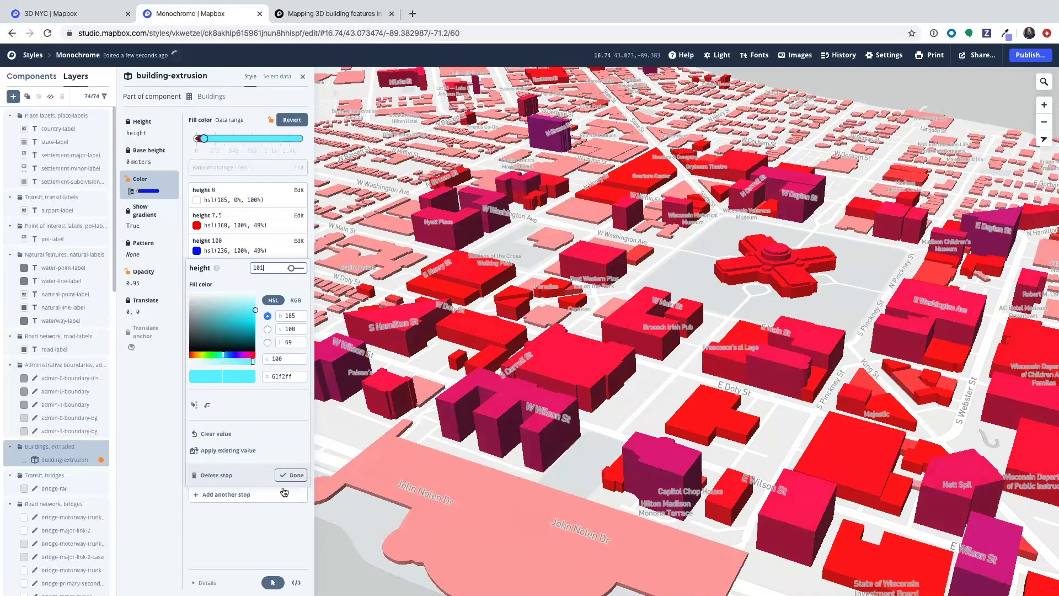
click(291, 475)
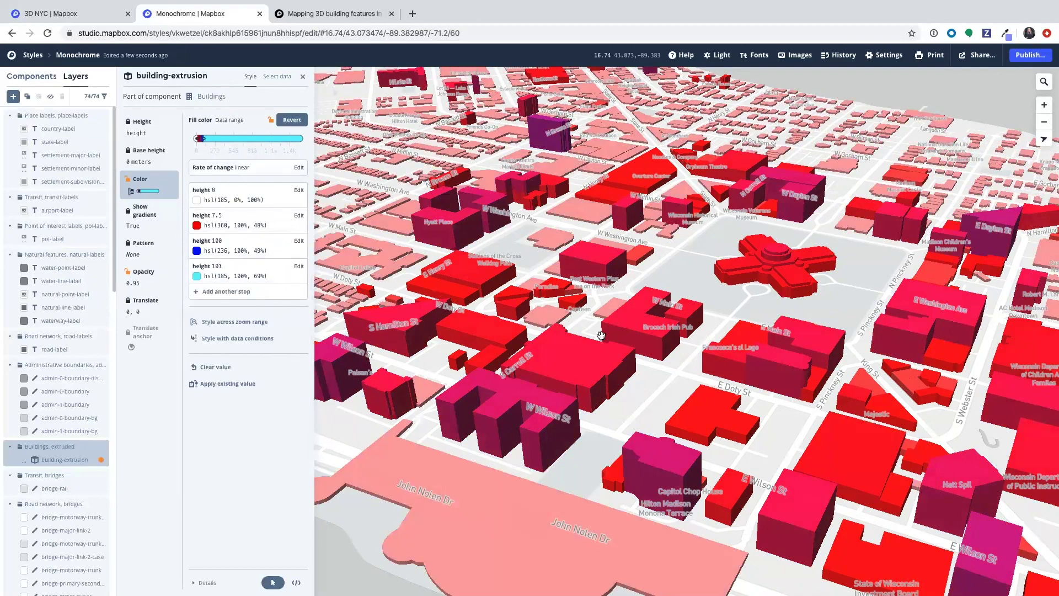
scroll(599, 336, down, 5)
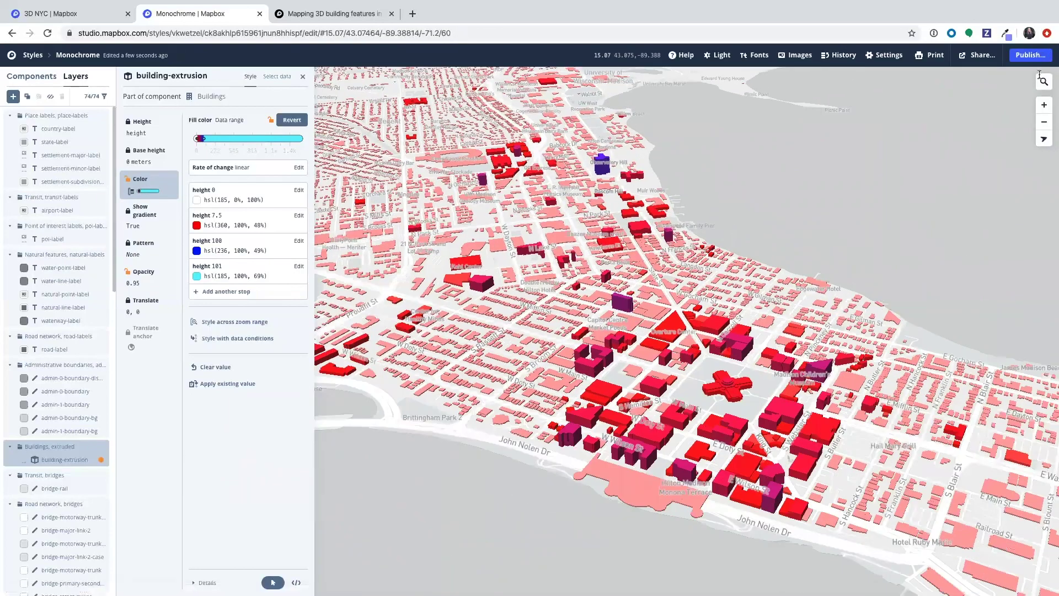
- Examine how buildings are colored by height across Manhattan in the 3D NYC style, and return to the Monochrome style
click(77, 8)
drag(589, 443, 579, 439)
drag(617, 411, 457, 439)
drag(601, 355, 248, 458)
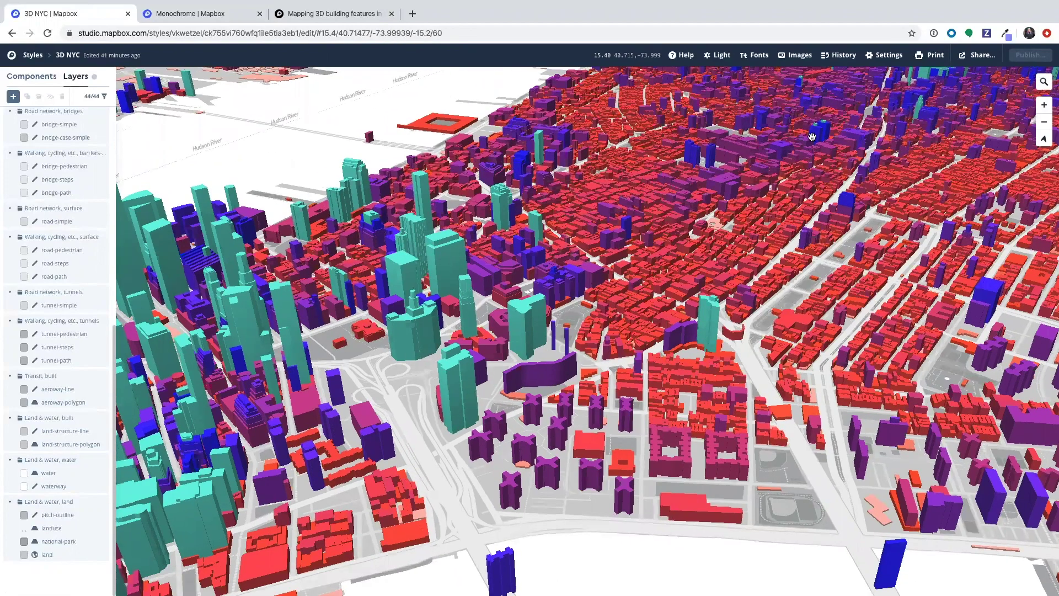
drag(779, 218, 716, 369)
drag(903, 321, 752, 234)
key(Up)
key(Left)
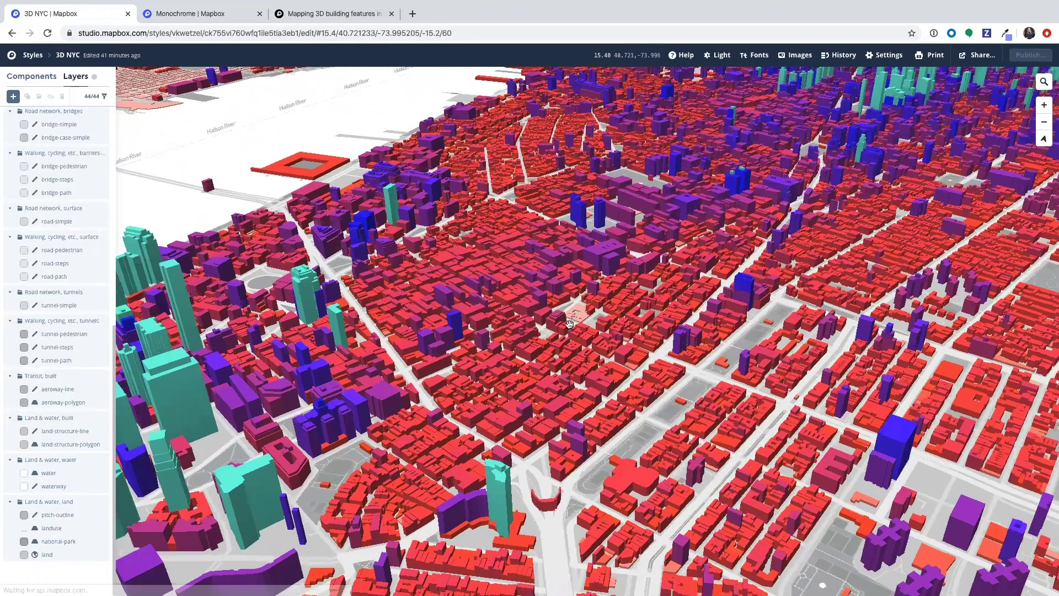
key(Left)
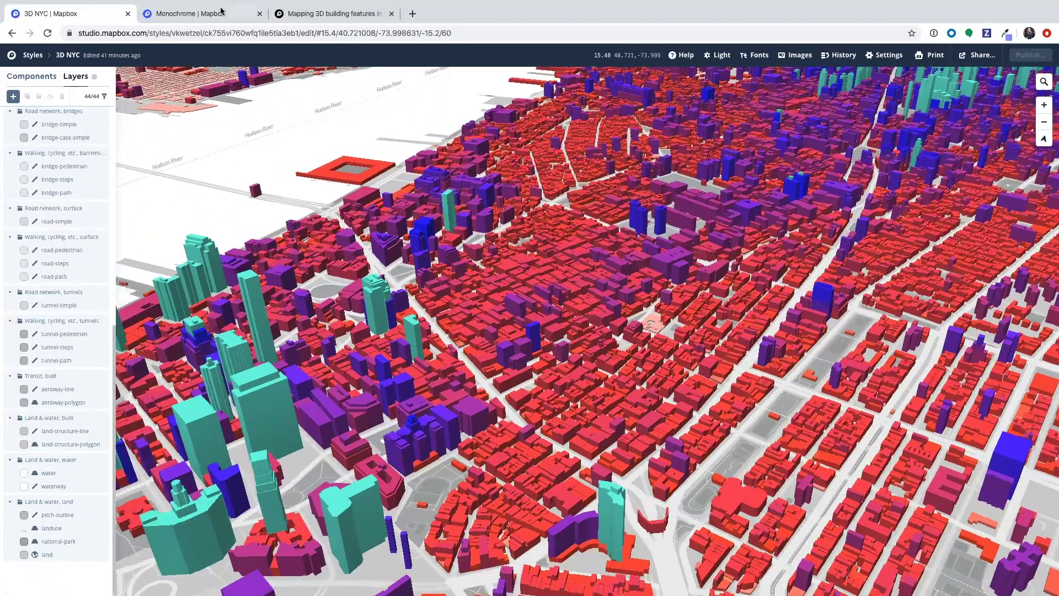
click(218, 16)
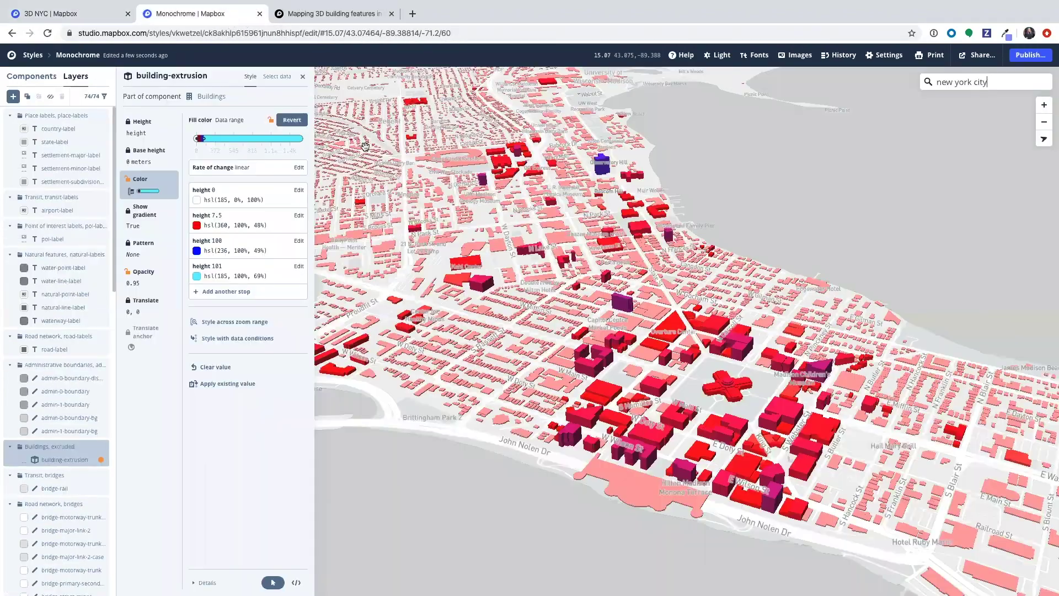
- Change the fill color's rate of change to step
scroll(619, 405, up, 5)
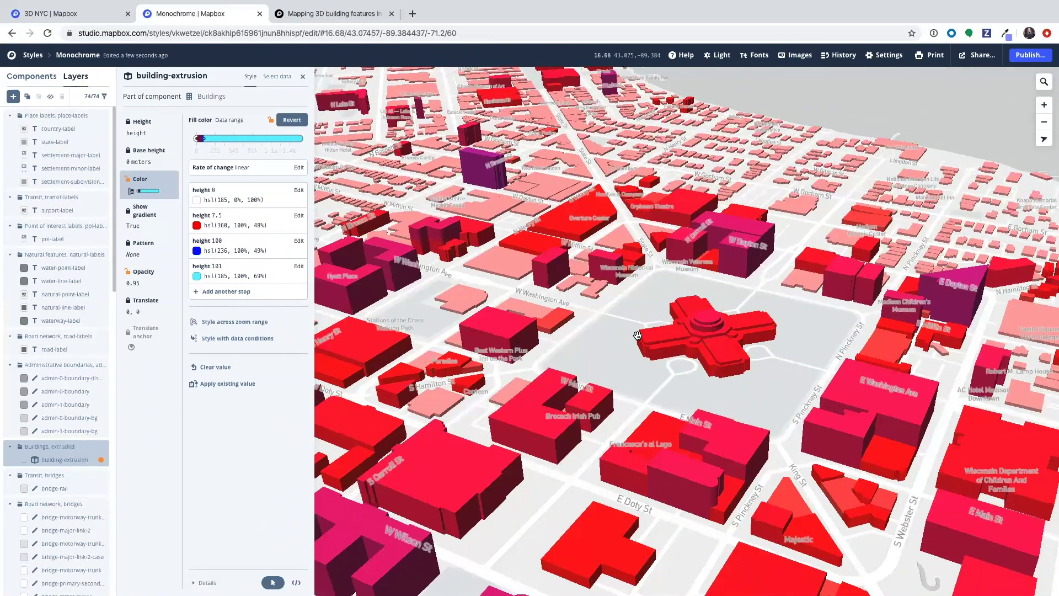
click(244, 170)
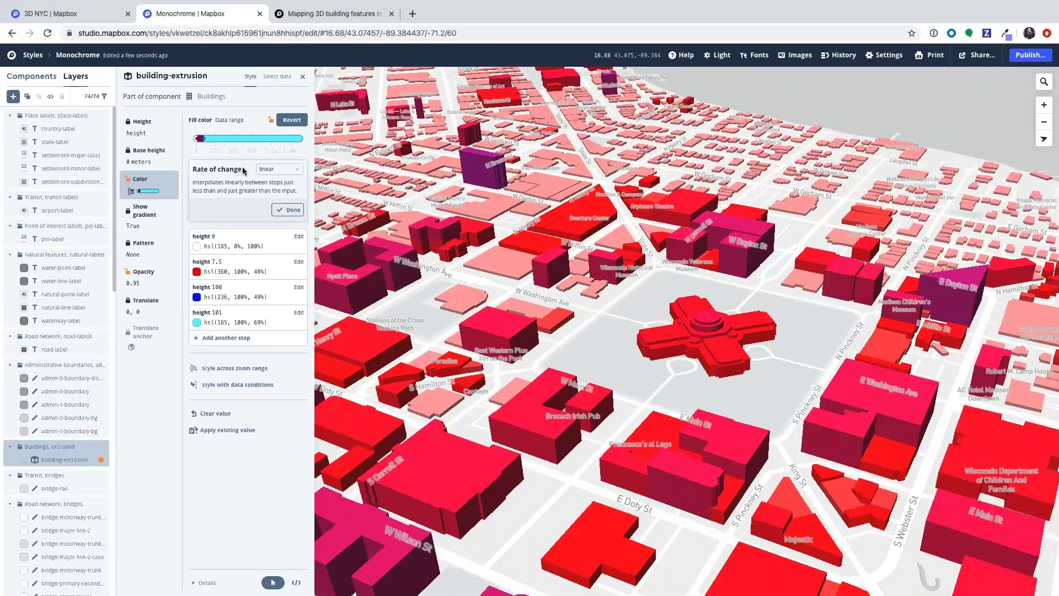
click(278, 174)
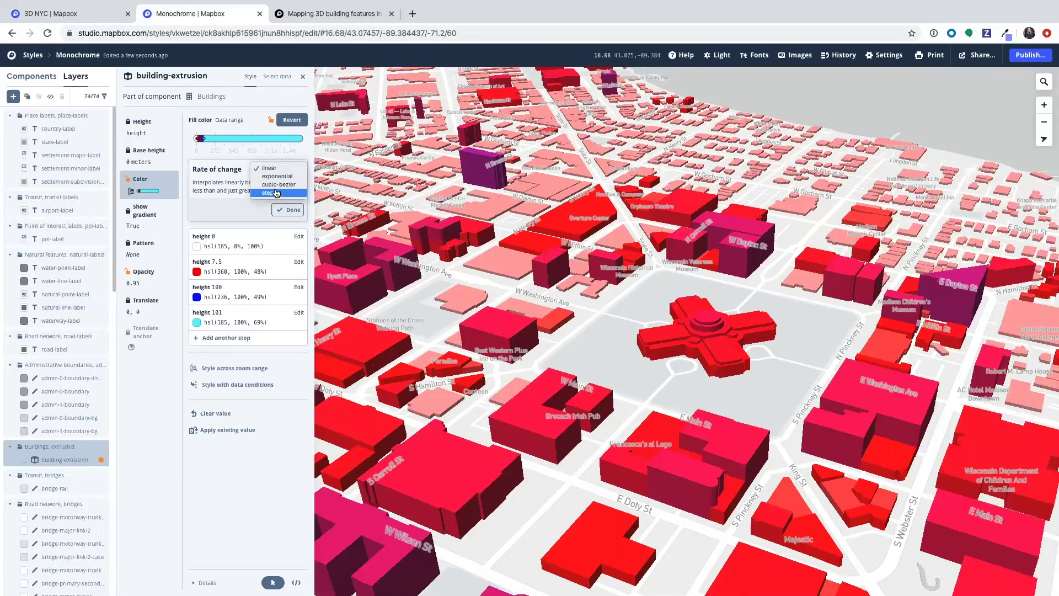
click(277, 192)
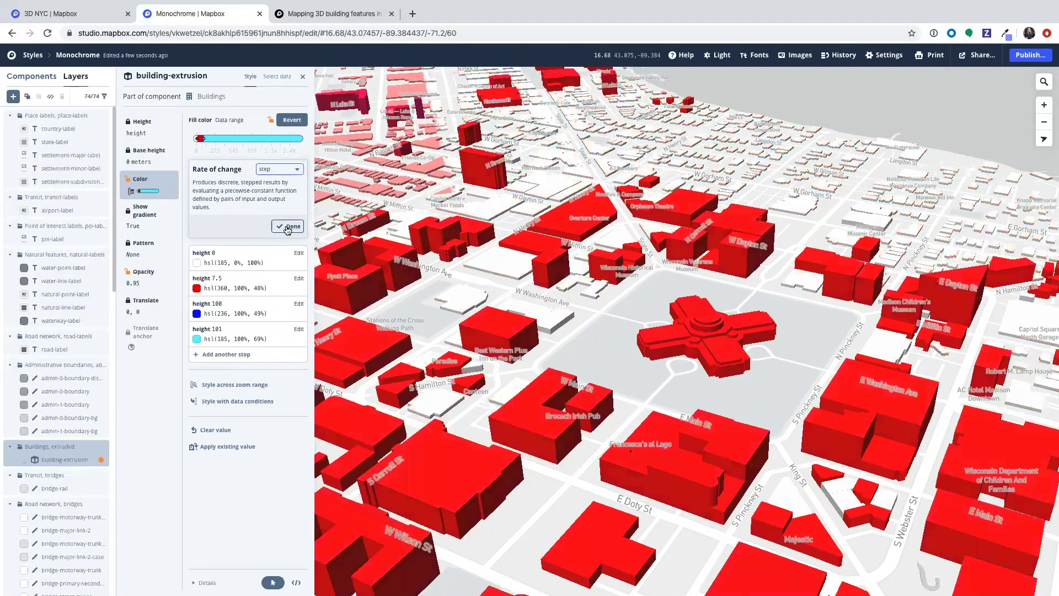
click(287, 227)
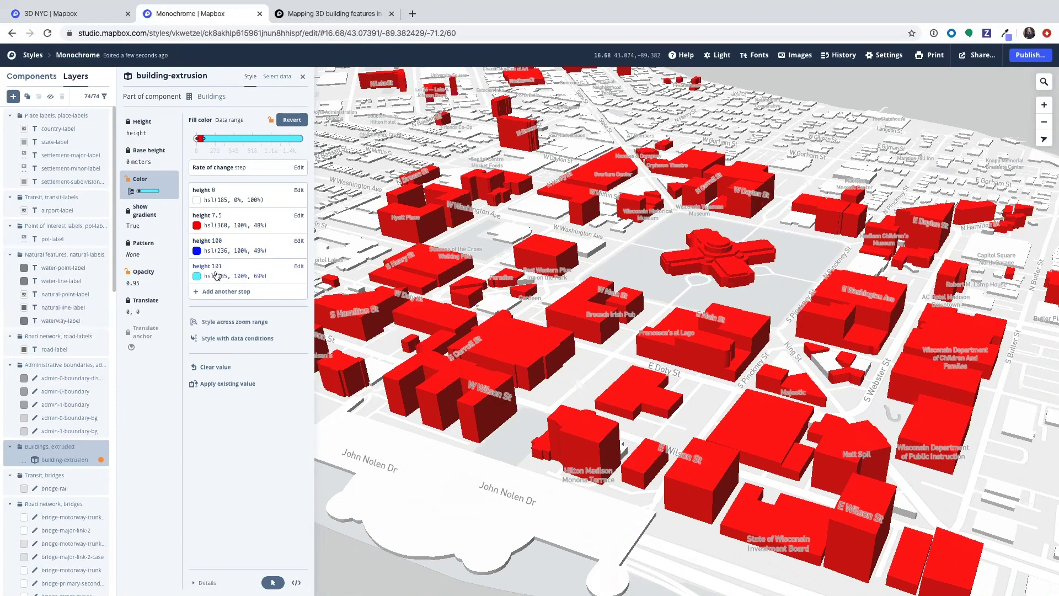
- Change the building fill color's rate of change to linear so colors blend between the height stops
scroll(589, 301, down, 2)
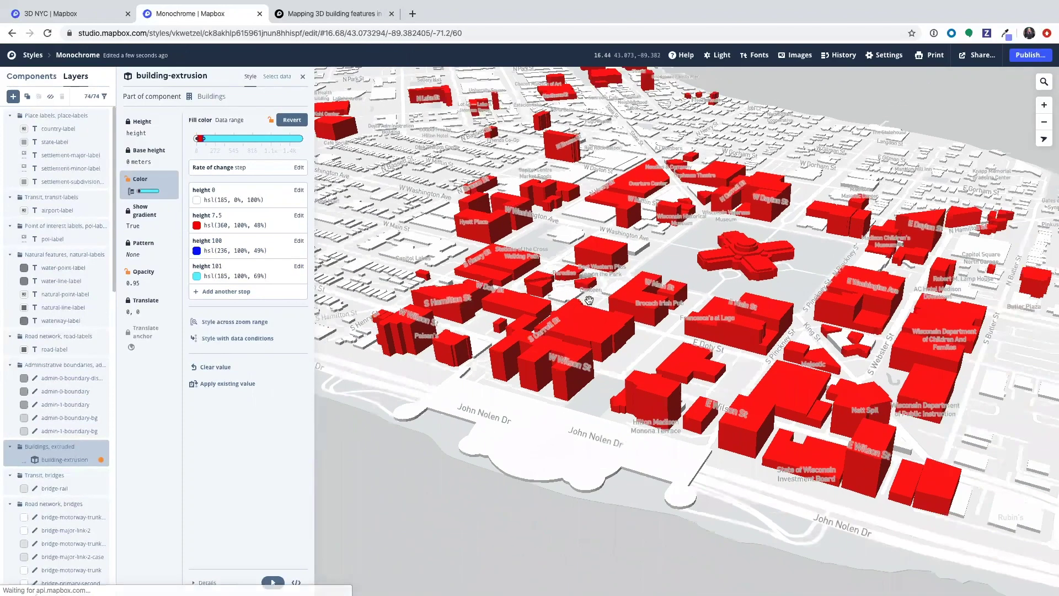
scroll(589, 301, down, 8)
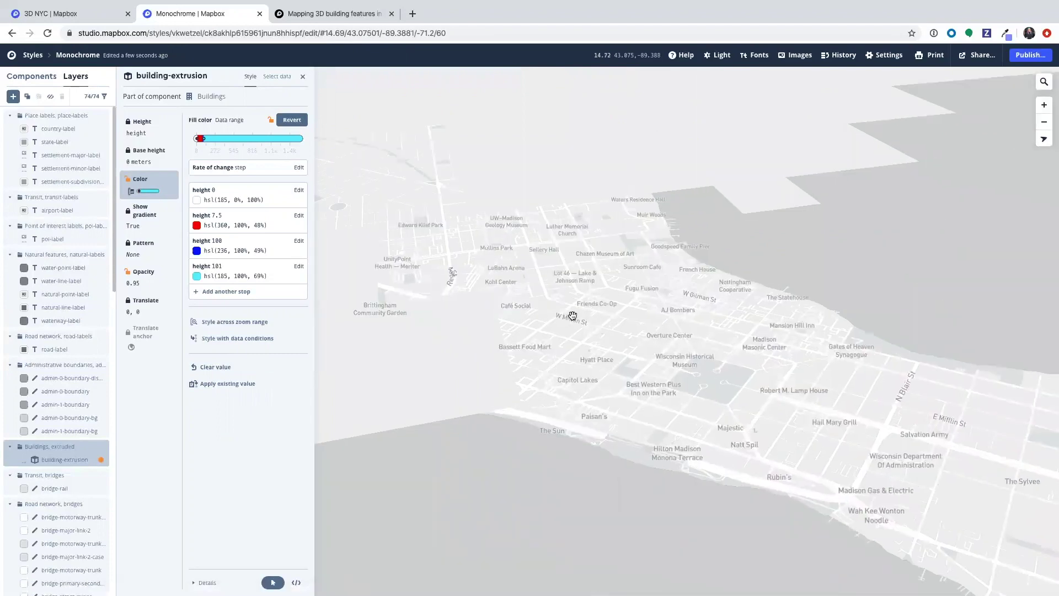
scroll(572, 316, up, 3)
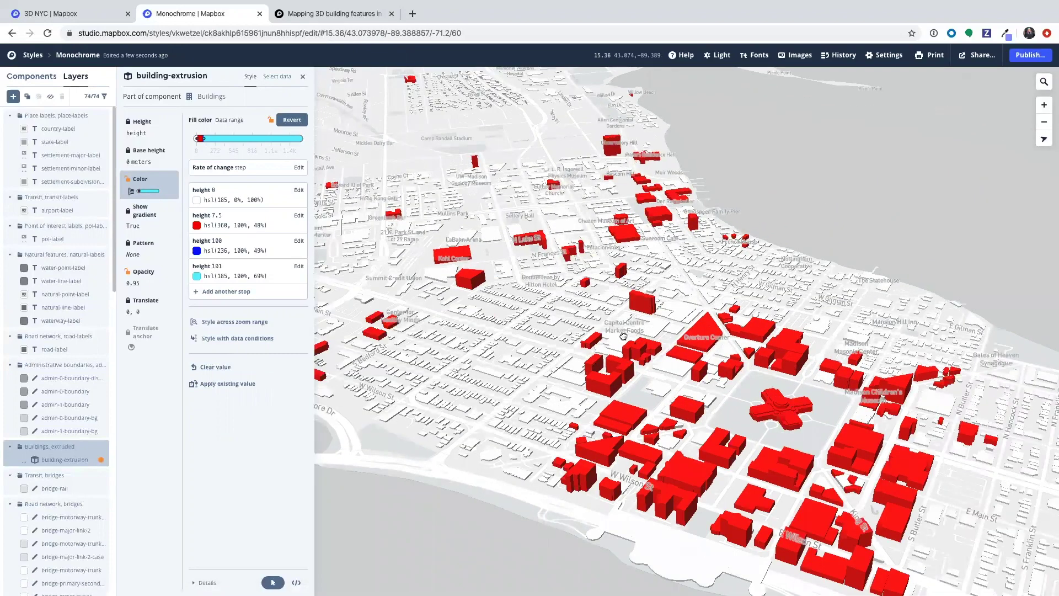
drag(623, 336, 526, 241)
drag(510, 376, 628, 518)
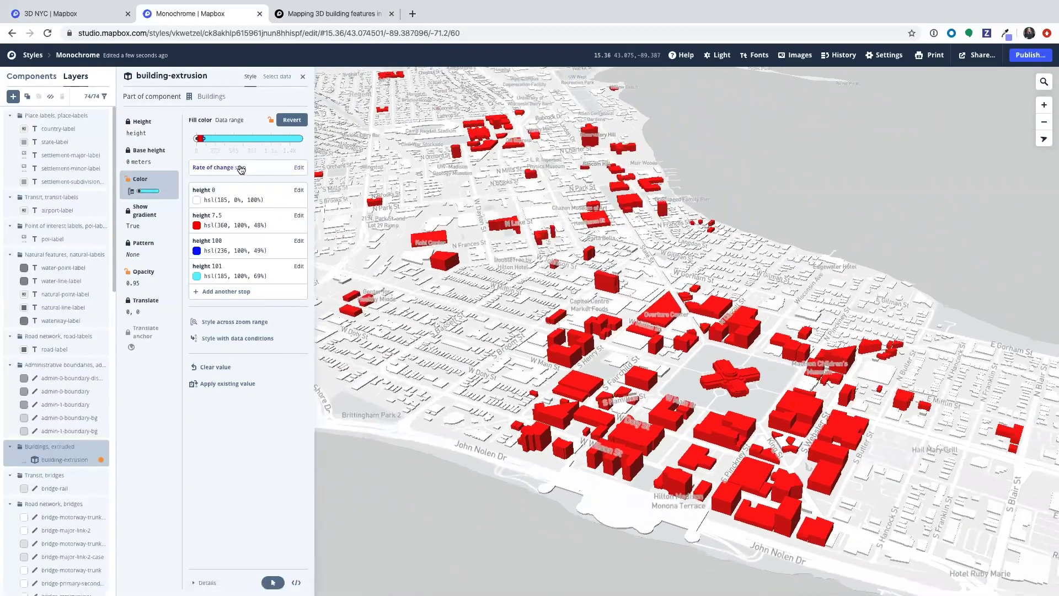
click(240, 169)
click(272, 169)
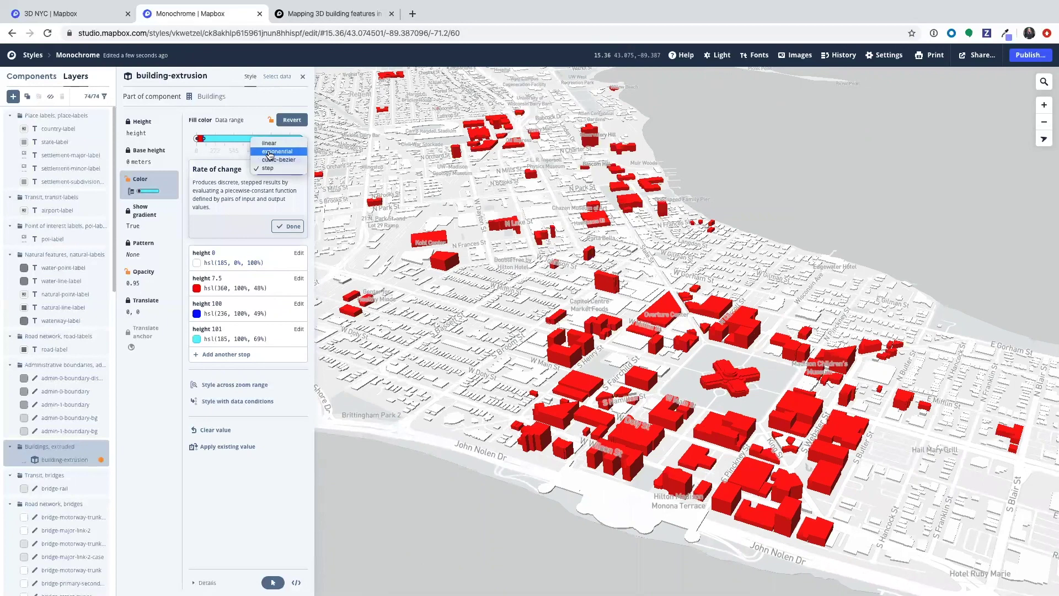
click(269, 143)
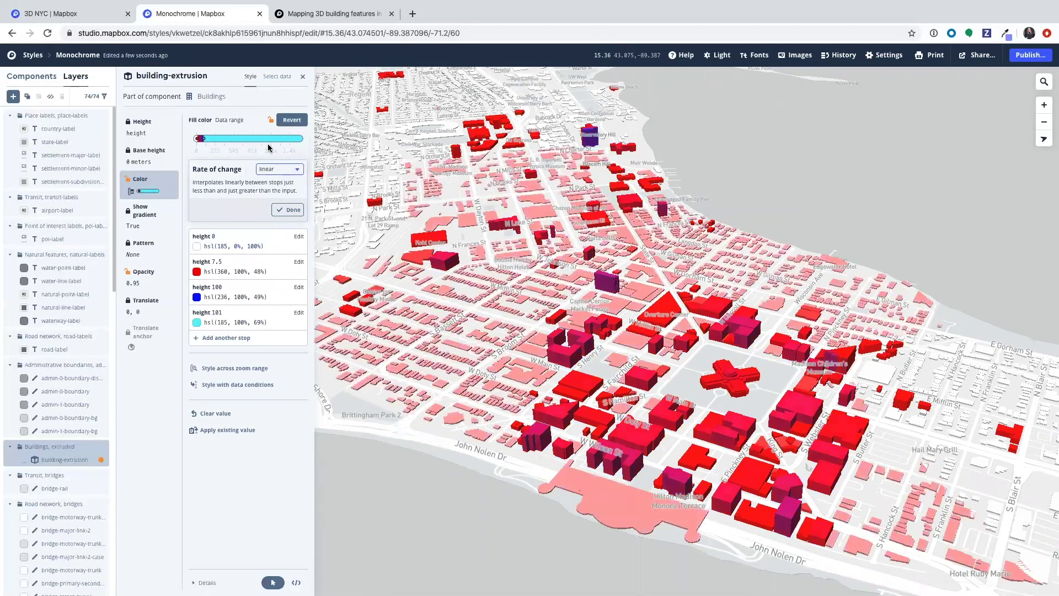